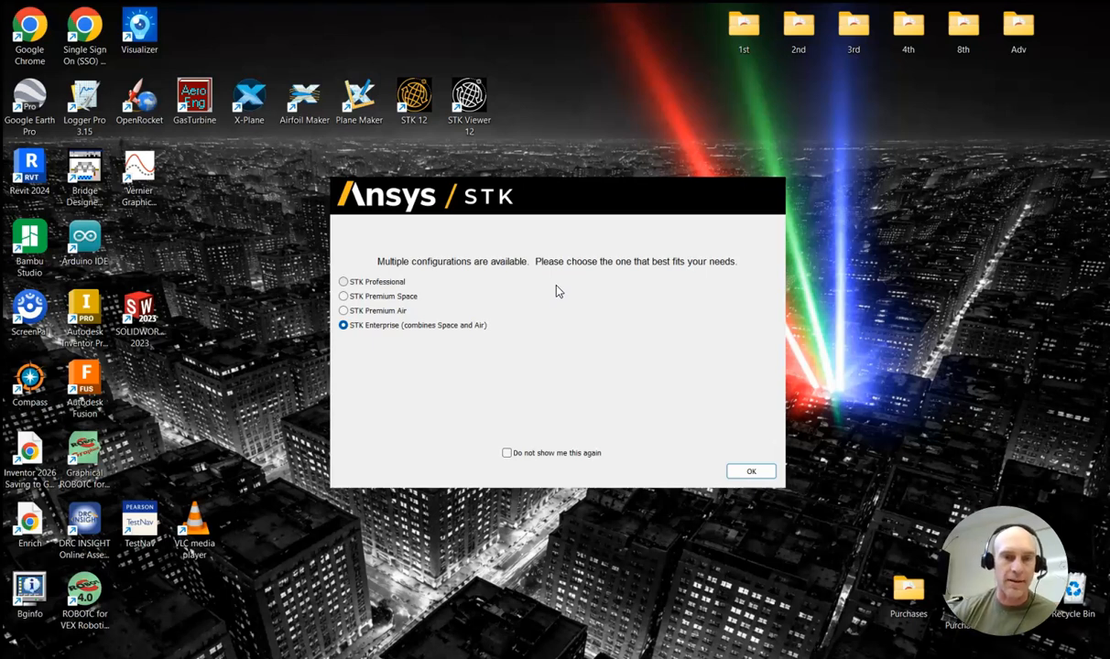
# Start with the STK Enterprise configuration, dismiss the graphics card notice and begin creating a new scenario.
pyautogui.click(751, 471)
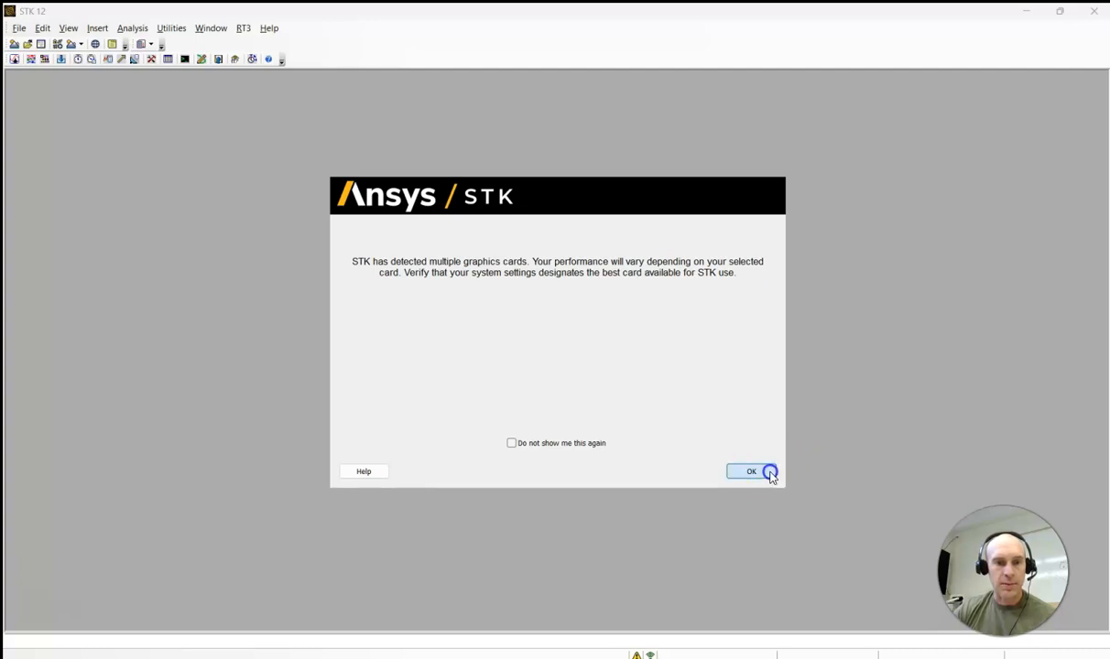
pyautogui.click(769, 472)
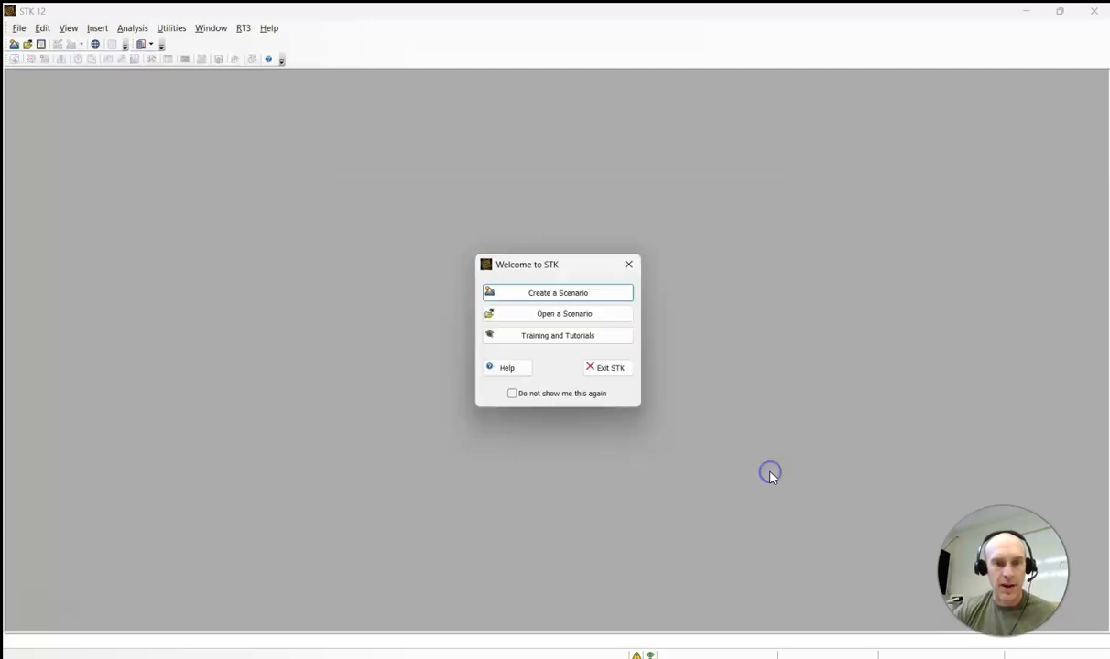
pyautogui.click(577, 295)
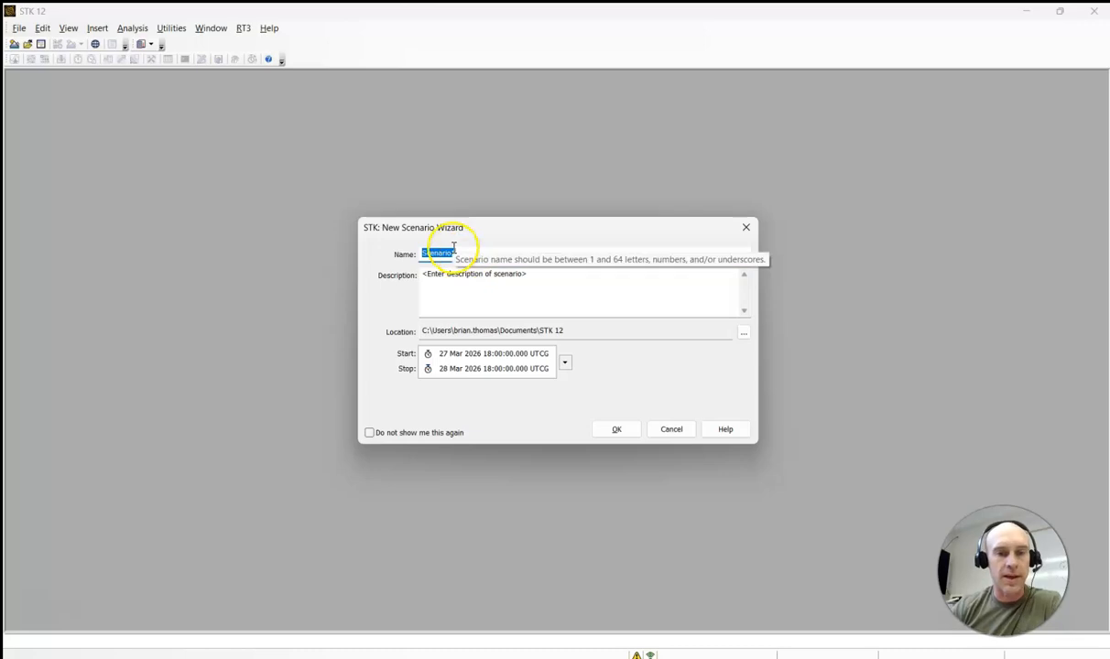
# Set the stop date of Scenario1 to 3 Apr 2026 and create the scenario with the default name and location.
pyautogui.click(574, 285)
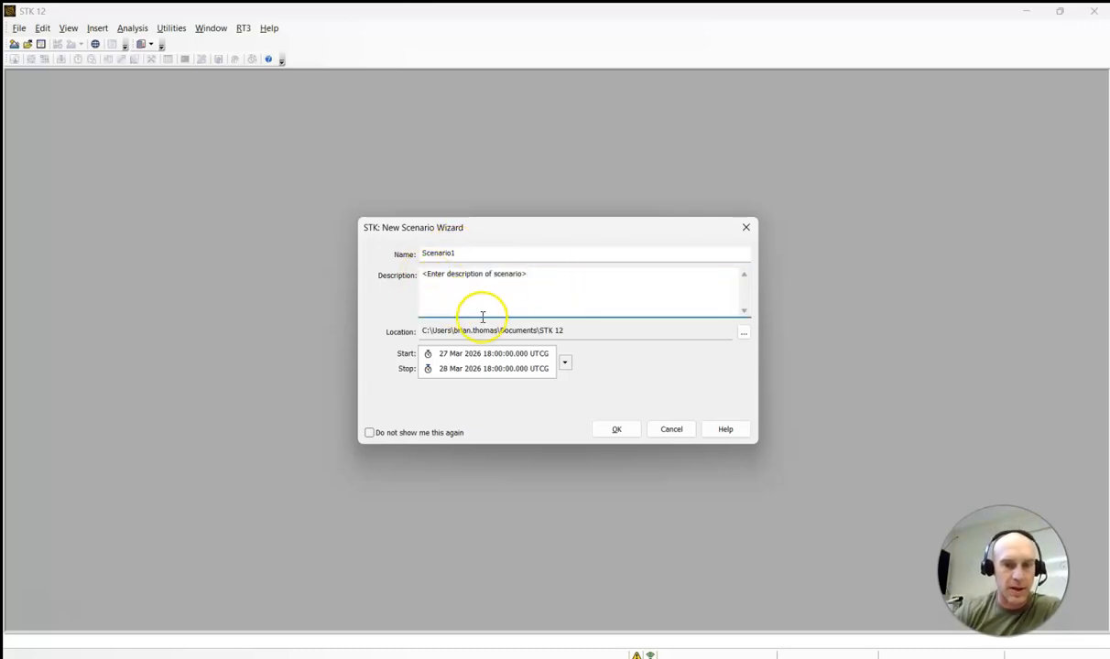
pyautogui.click(425, 333)
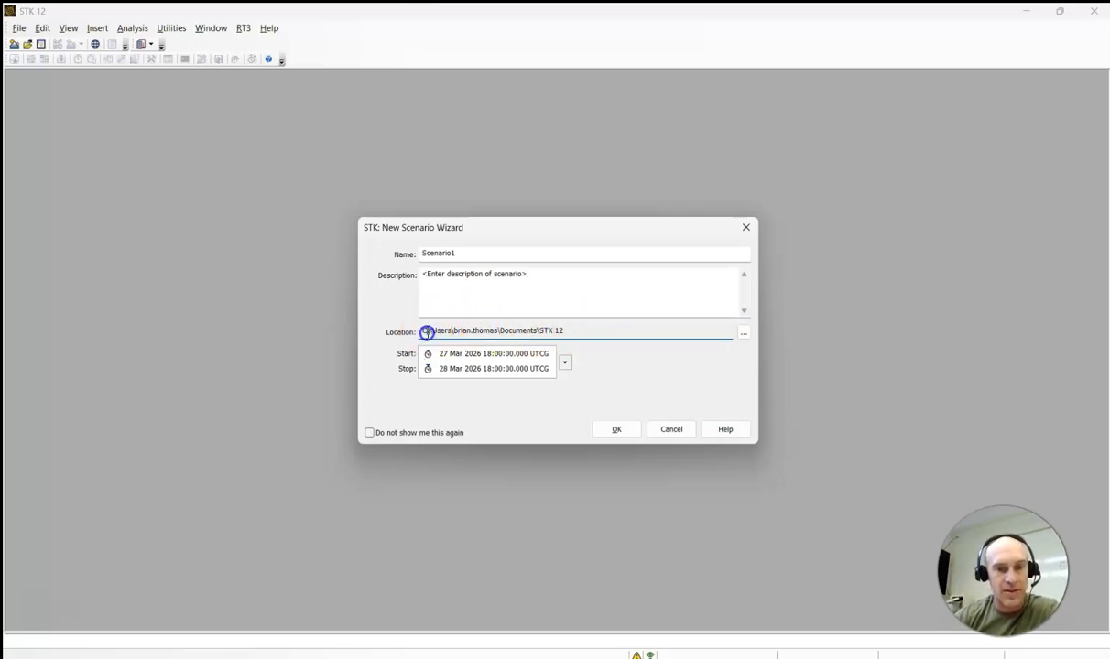
pyautogui.click(564, 364)
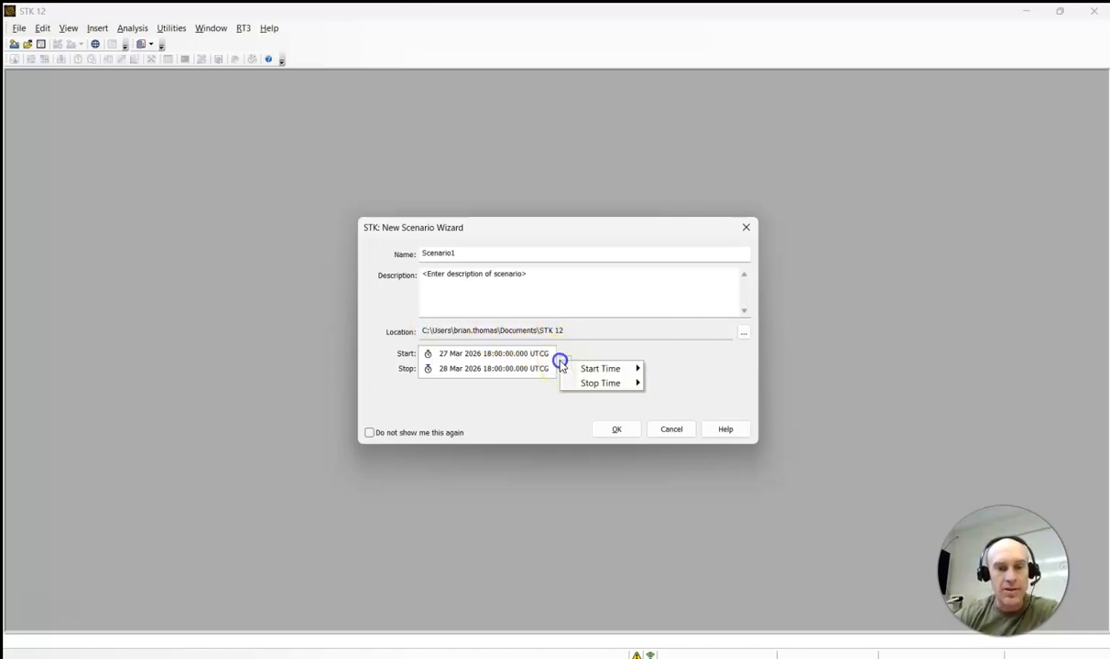
pyautogui.click(572, 371)
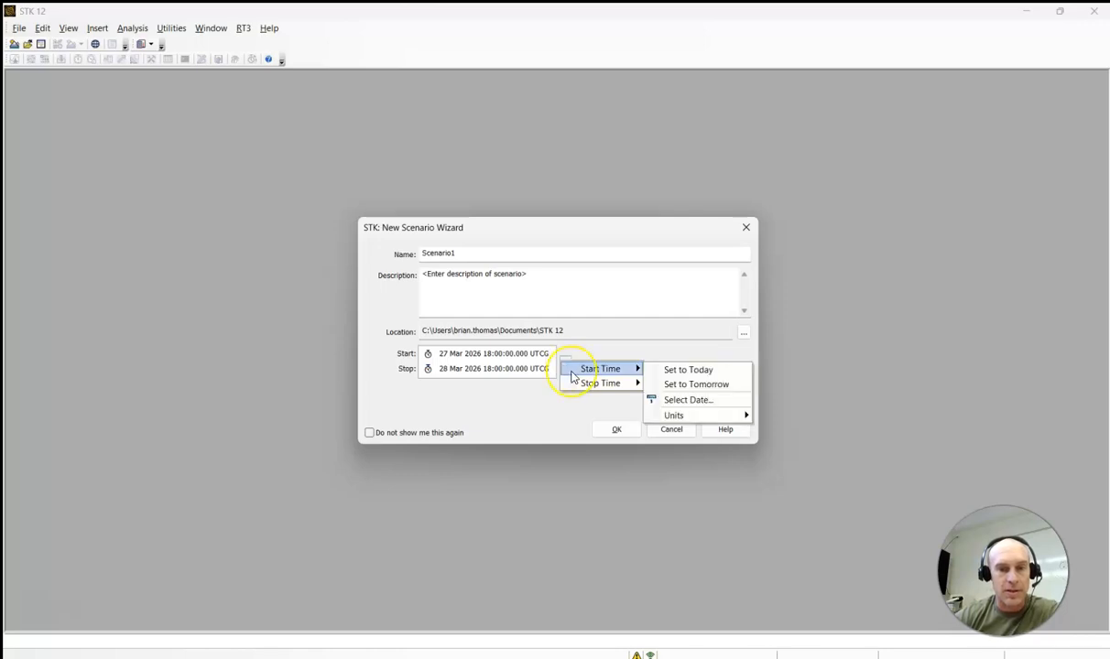
pyautogui.click(579, 385)
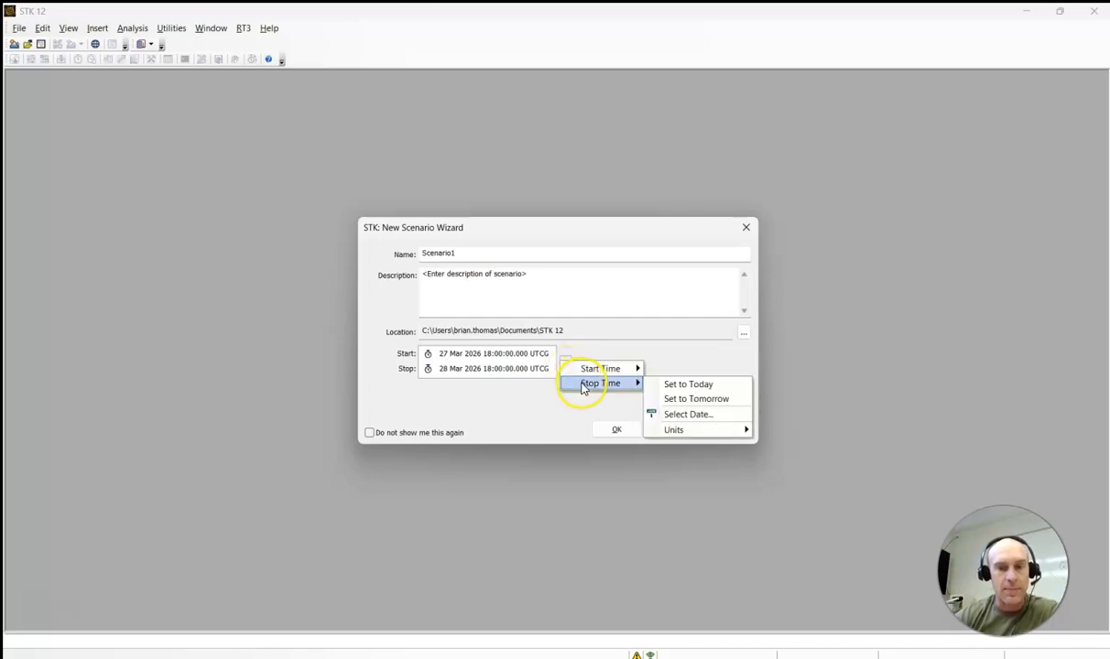
pyautogui.click(696, 416)
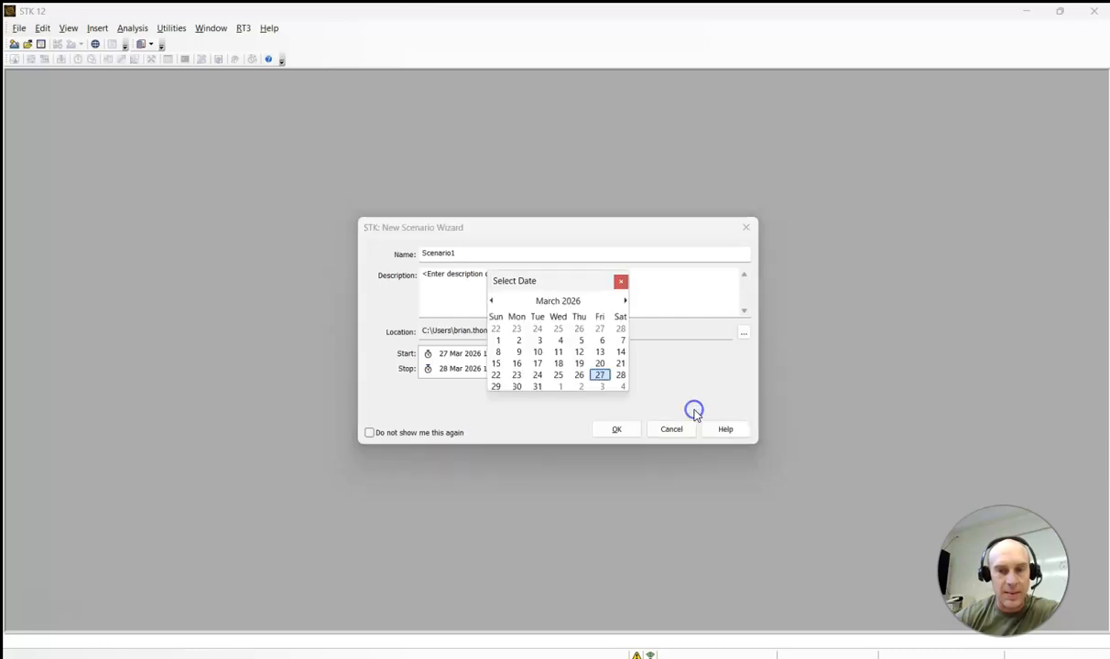
pyautogui.click(603, 389)
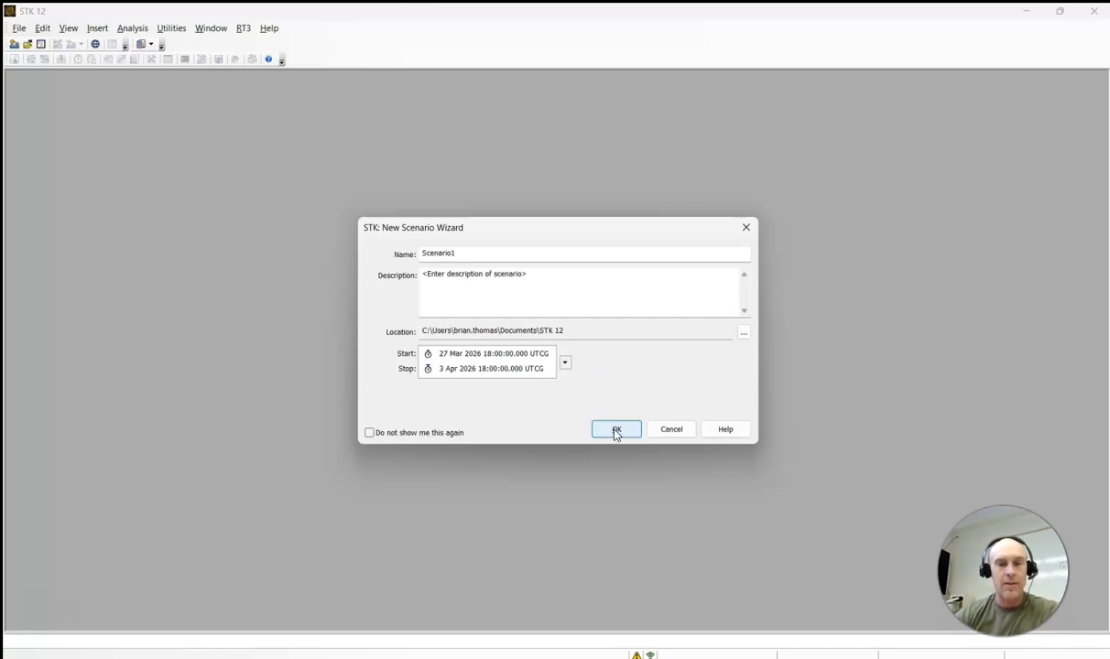
pyautogui.click(615, 430)
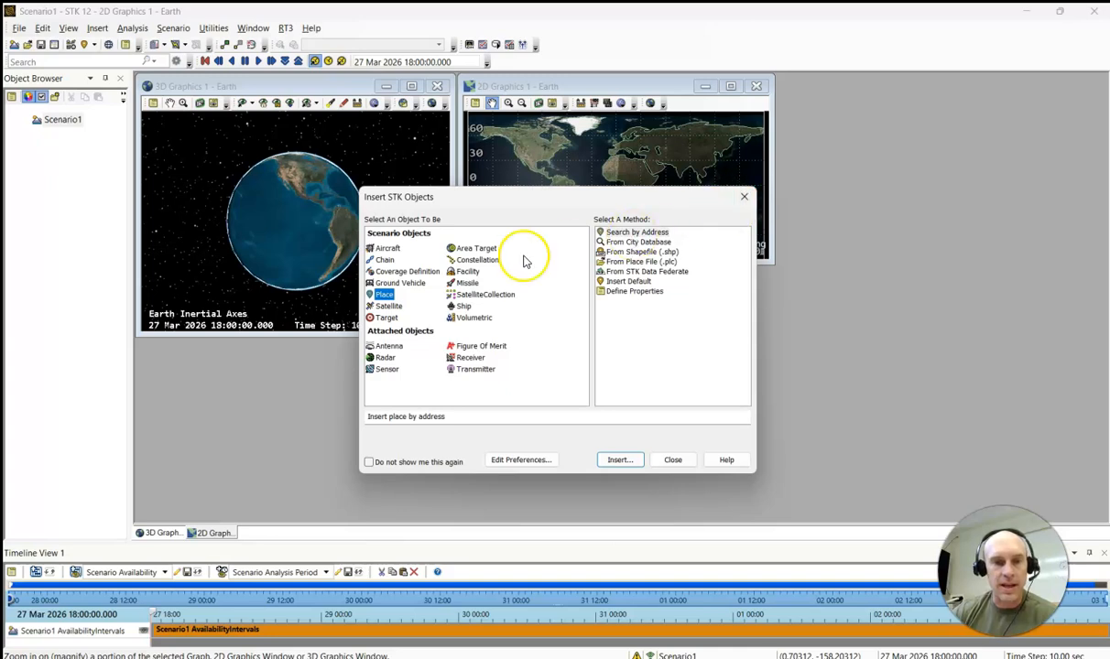
# Choose to insert a satellite using the Orbit Wizard.
pyautogui.click(388, 307)
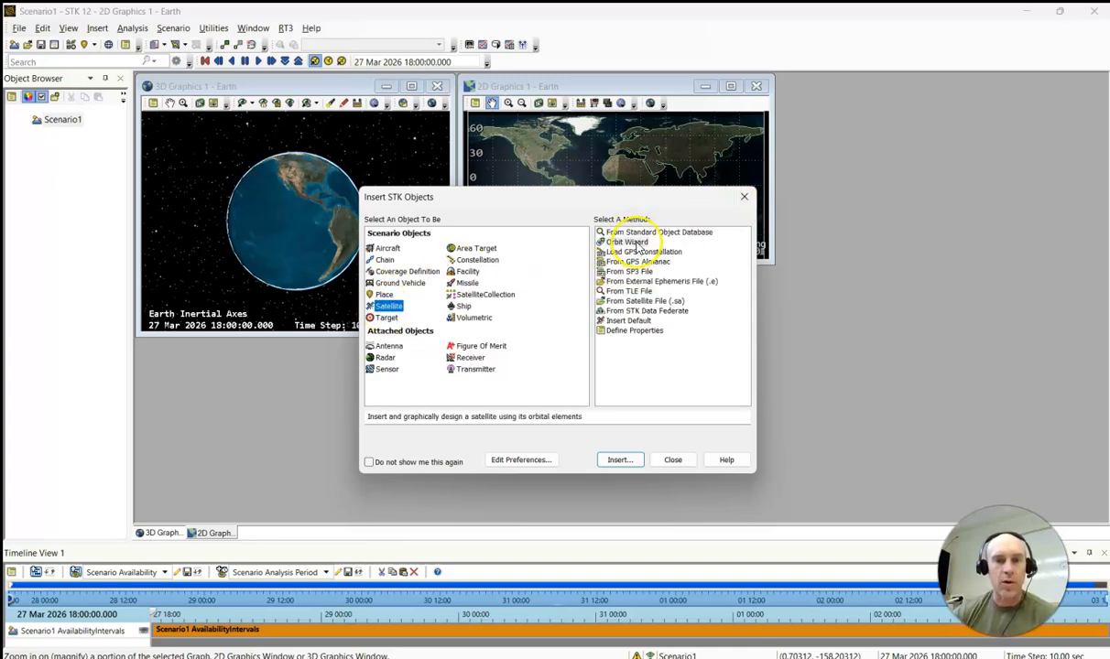
pyautogui.click(628, 242)
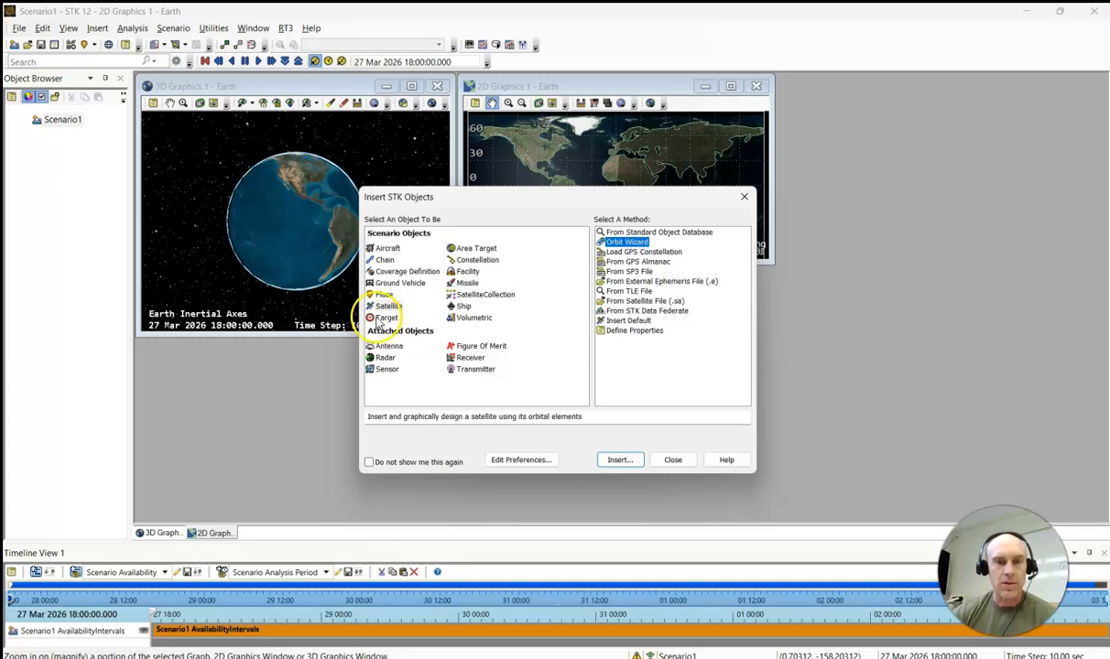
pyautogui.click(384, 306)
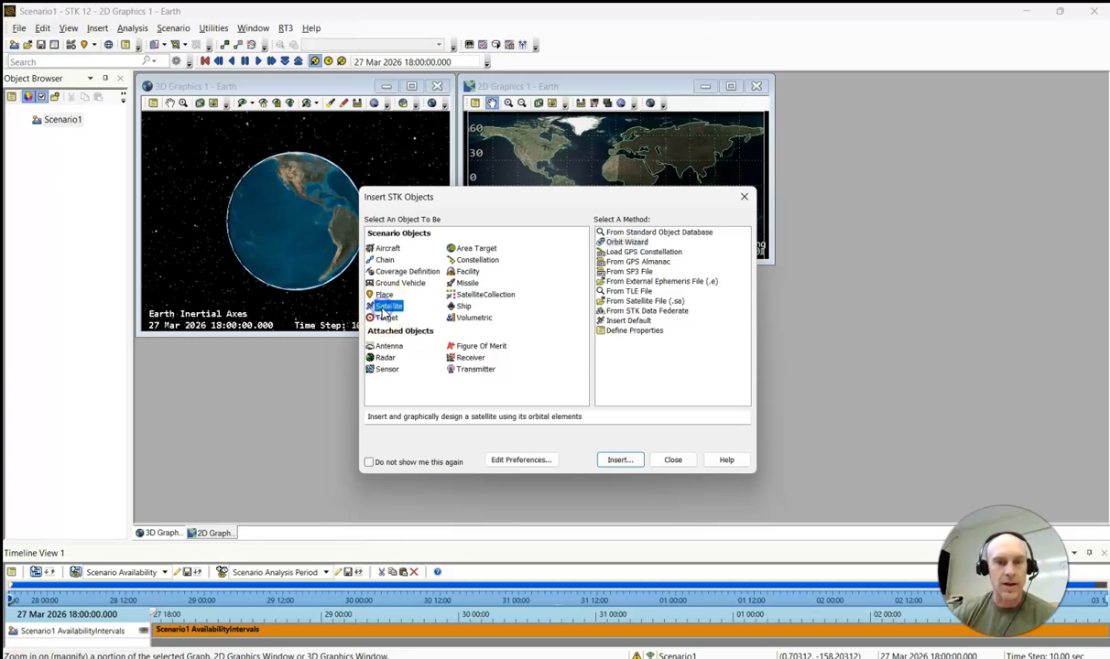
pyautogui.click(628, 242)
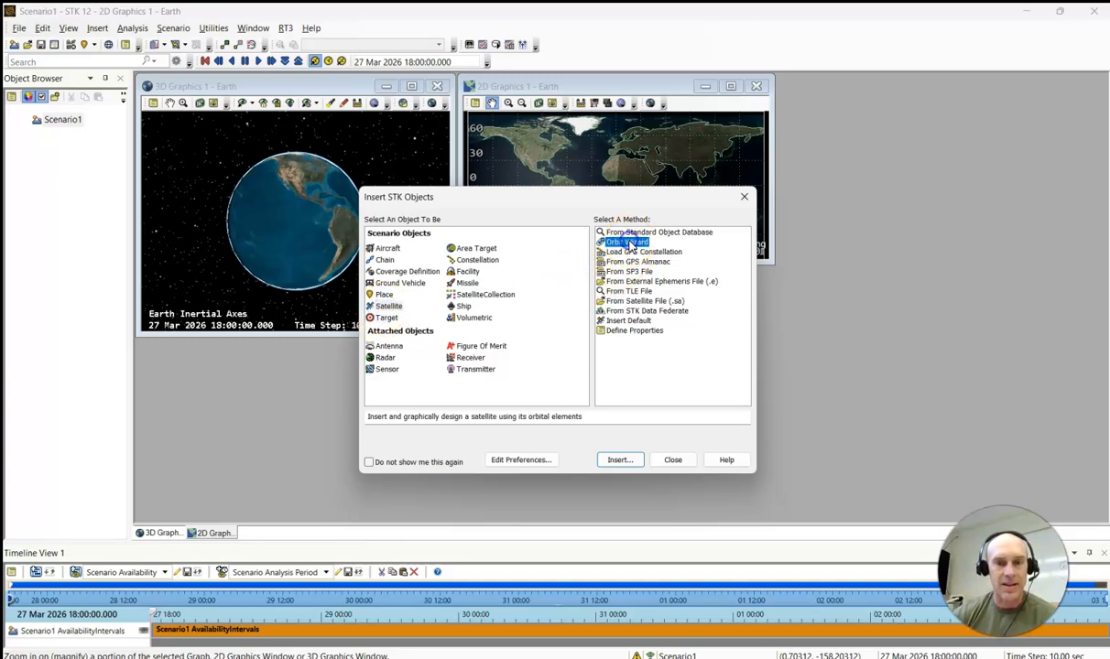
pyautogui.click(620, 460)
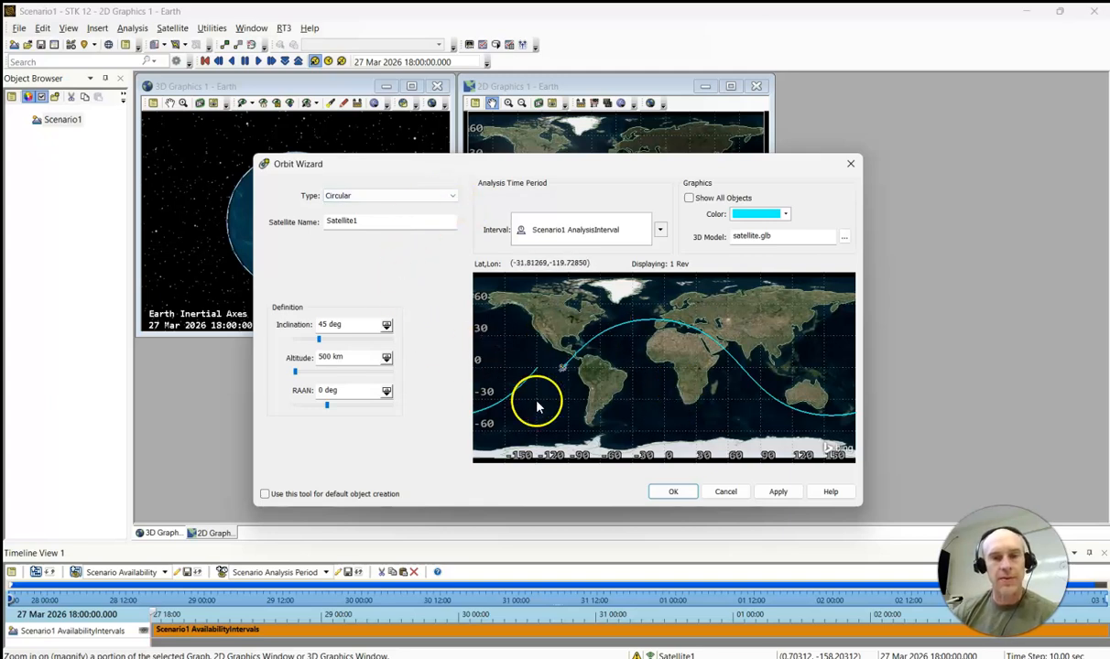
# Try the Orbit Designer type for the satellite, raising its semimajor axis to about 24654.8 km.
pyautogui.click(416, 202)
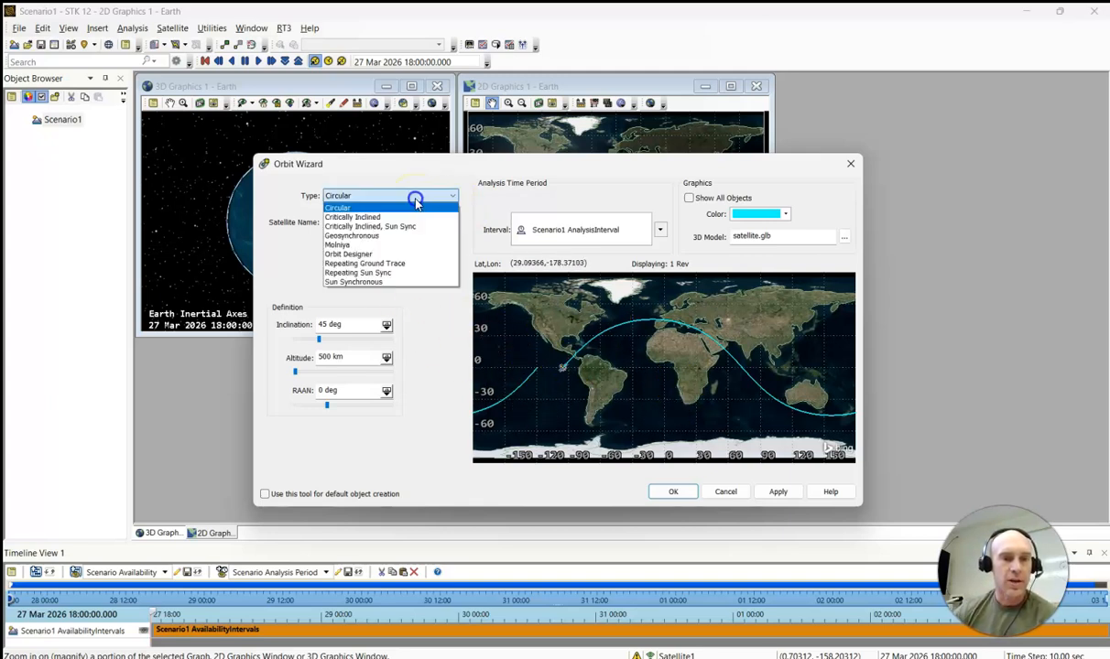
pyautogui.click(351, 255)
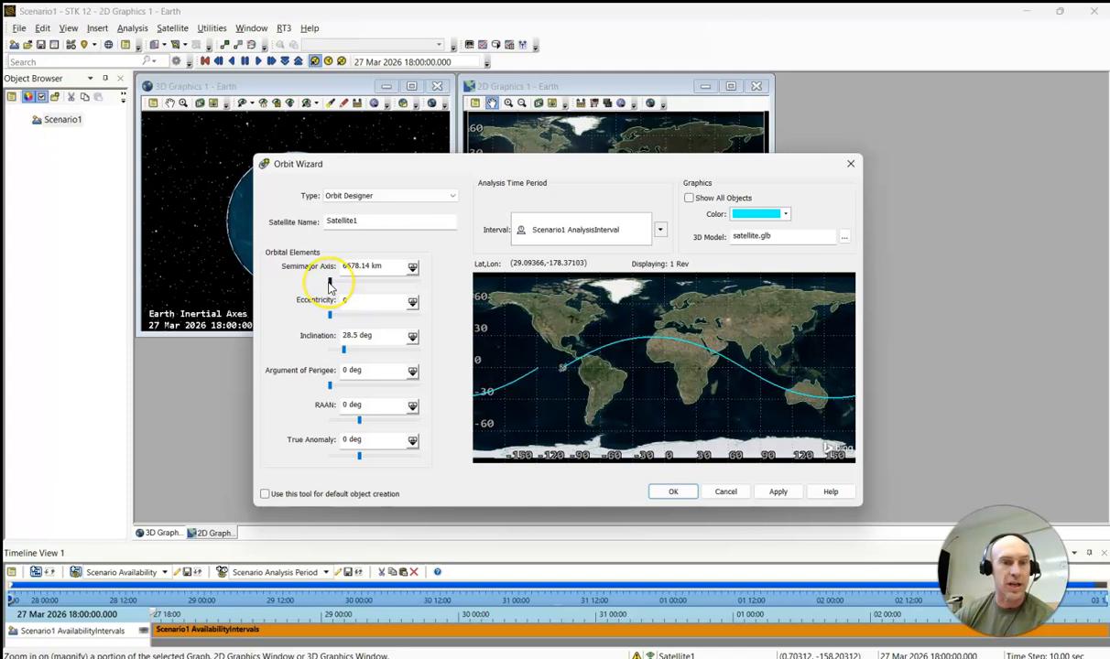
pyautogui.moveTo(329, 285); pyautogui.dragTo(326, 314)
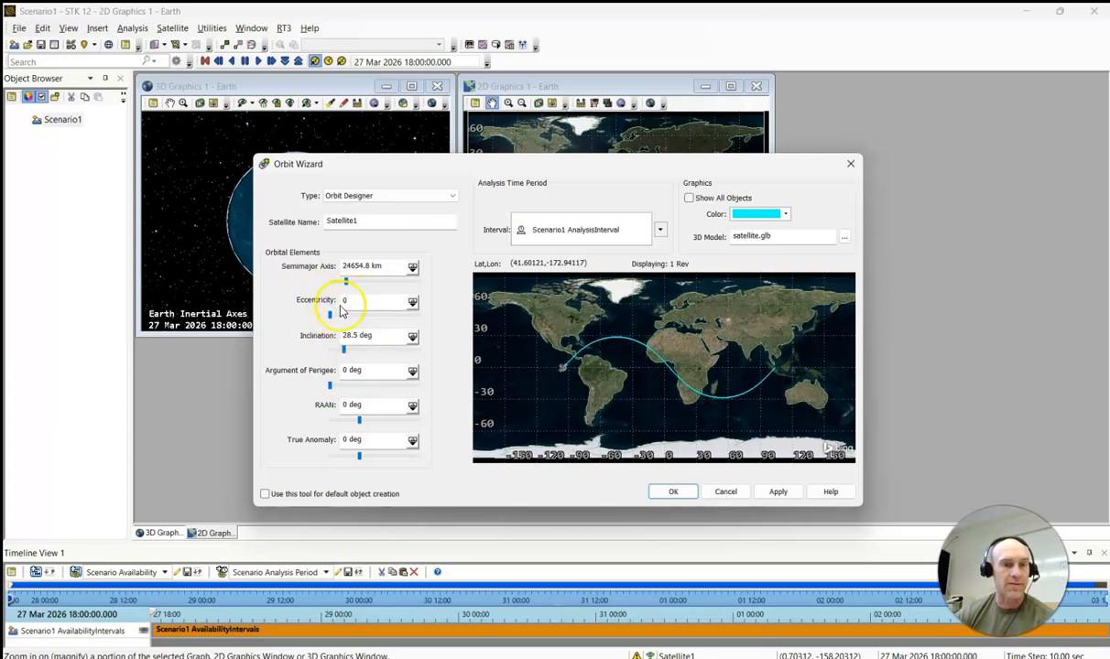
pyautogui.moveTo(408, 165); pyautogui.dragTo(453, 163)
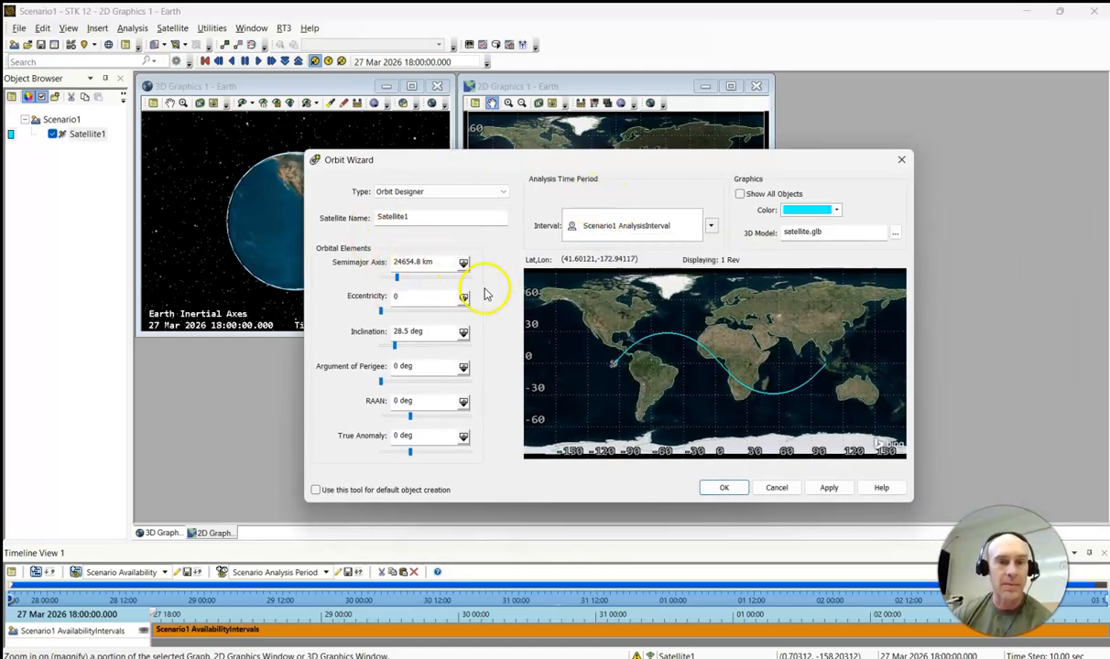
# Set the orbit type to Critically Inclined, insert Satellite1 into the scenario and close the object insertion dialog.
pyautogui.click(416, 191)
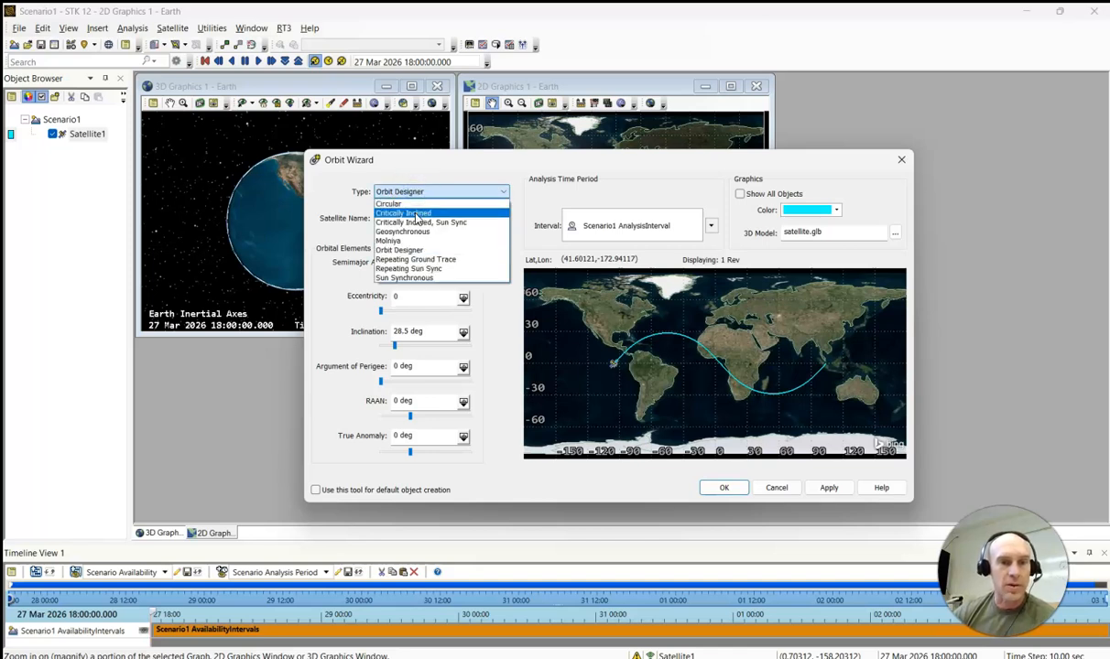
pyautogui.click(413, 214)
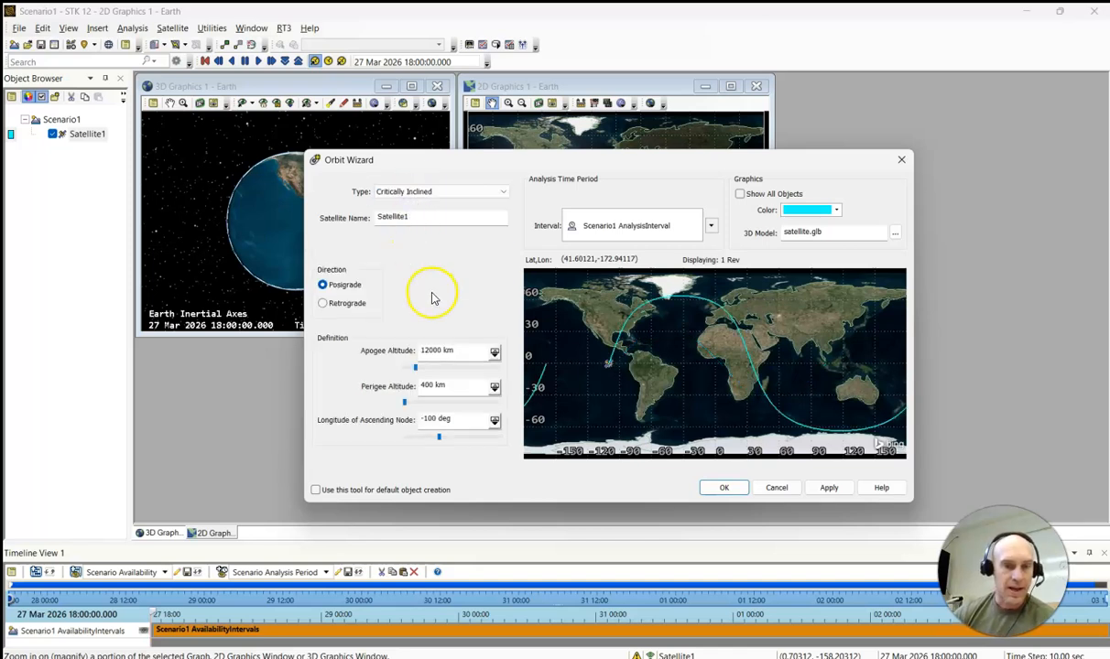
pyautogui.moveTo(438, 153); pyautogui.dragTo(608, 177)
pyautogui.click(973, 509)
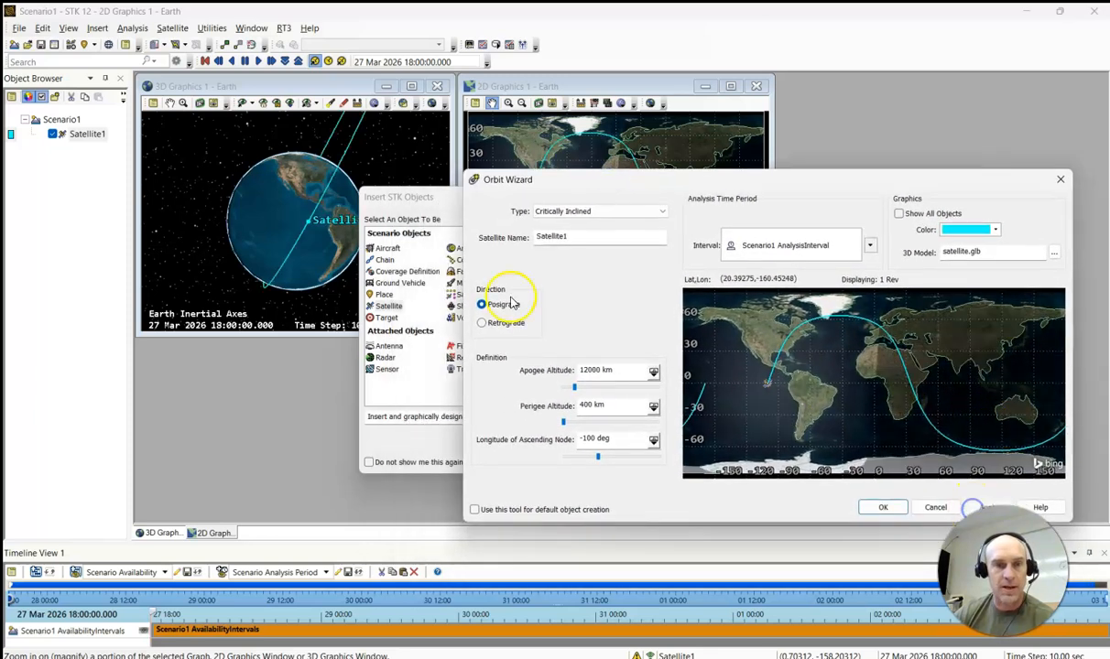
pyautogui.moveTo(477, 180); pyautogui.dragTo(464, 287)
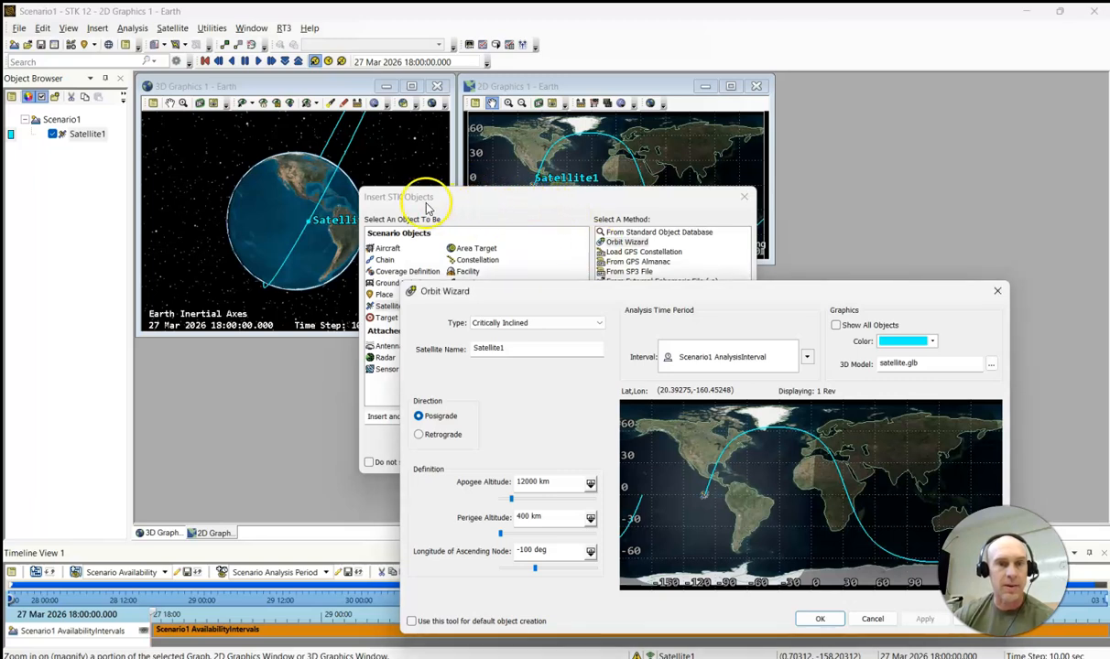
pyautogui.moveTo(527, 293); pyautogui.dragTo(491, 152)
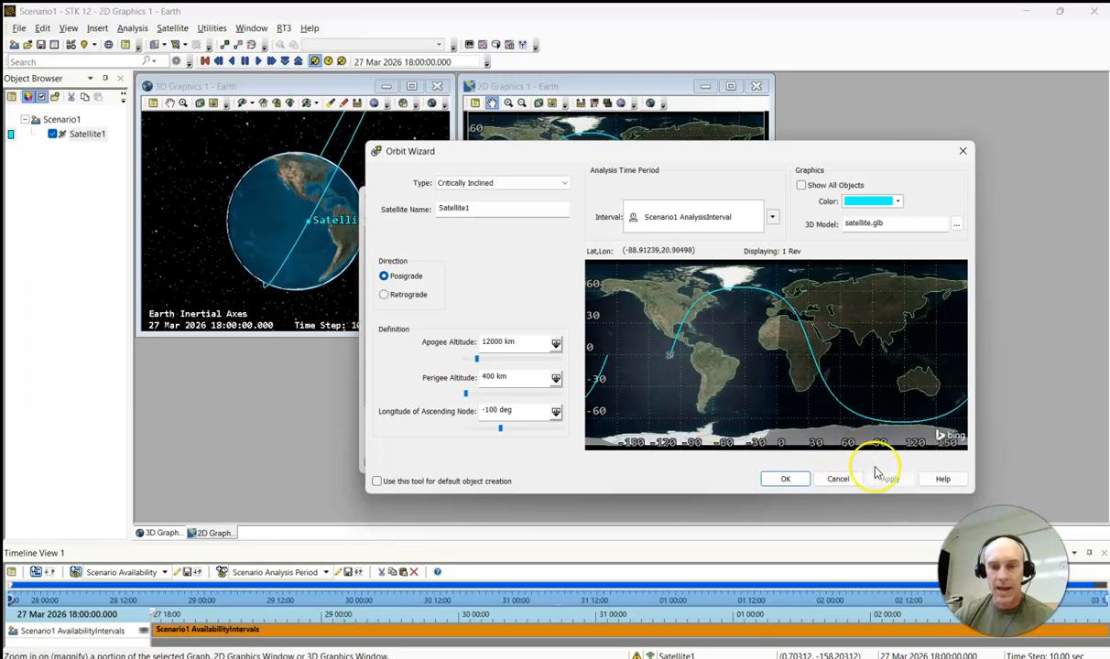
pyautogui.click(784, 479)
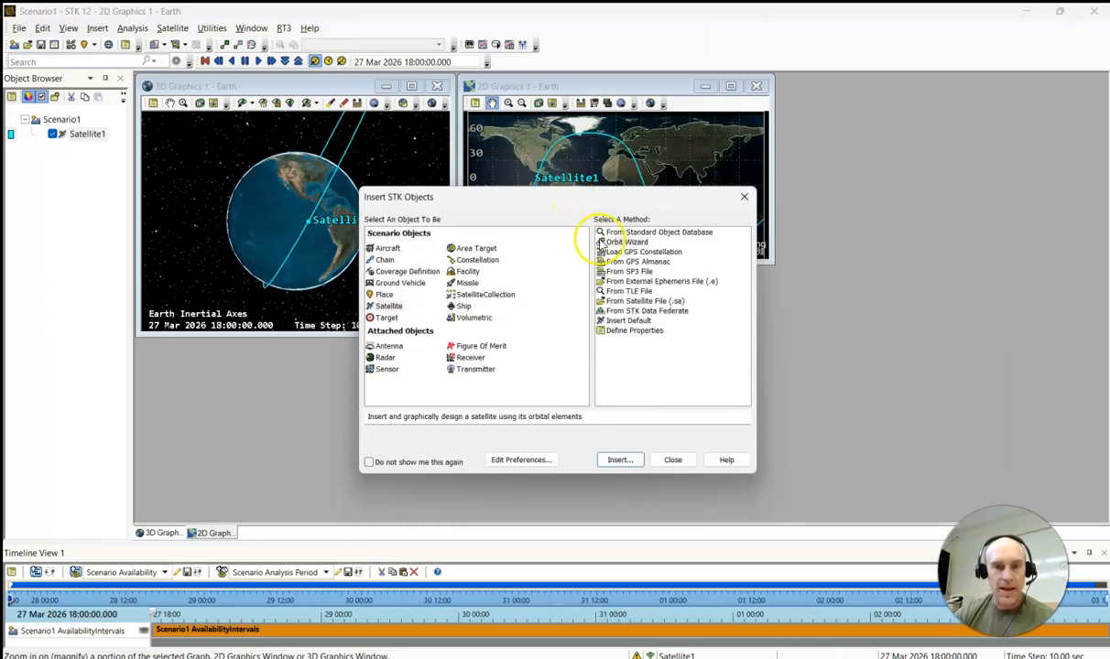
pyautogui.click(743, 197)
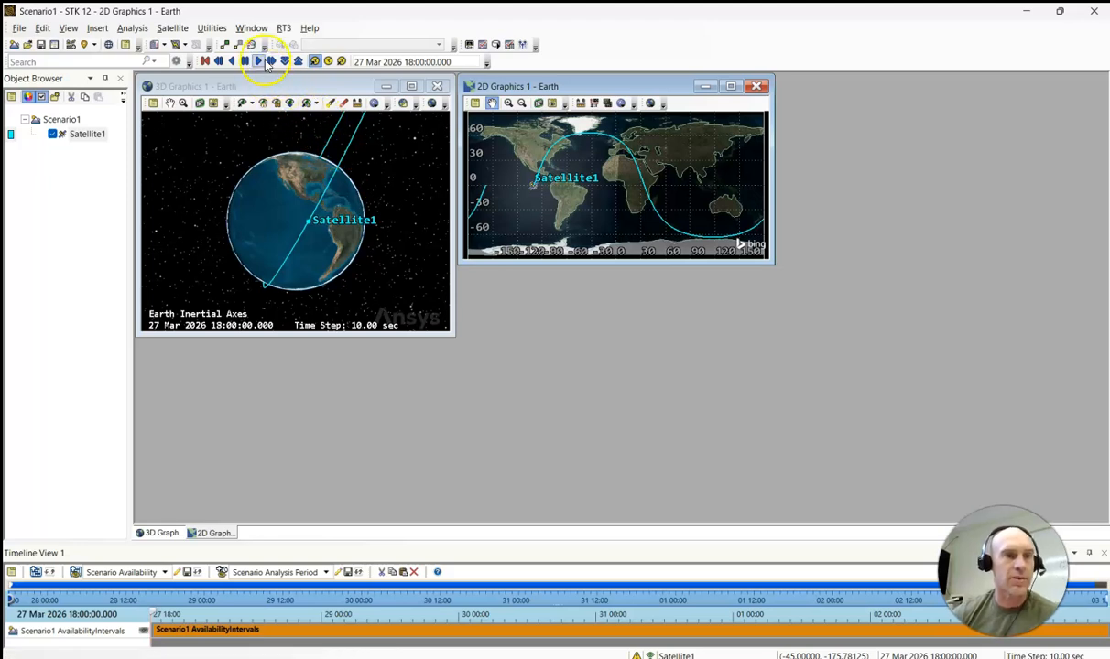
# Tile the 2D and 3D graphics windows vertically and fit the satellite's whole orbit within the 3D view.
pyautogui.click(251, 28)
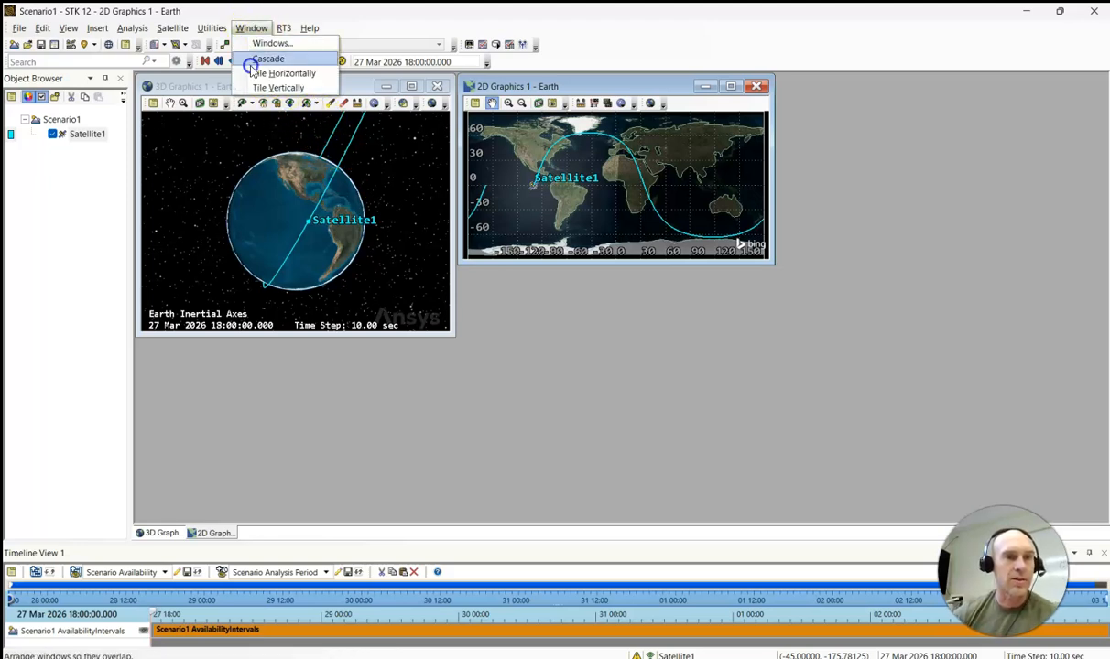
pyautogui.click(268, 87)
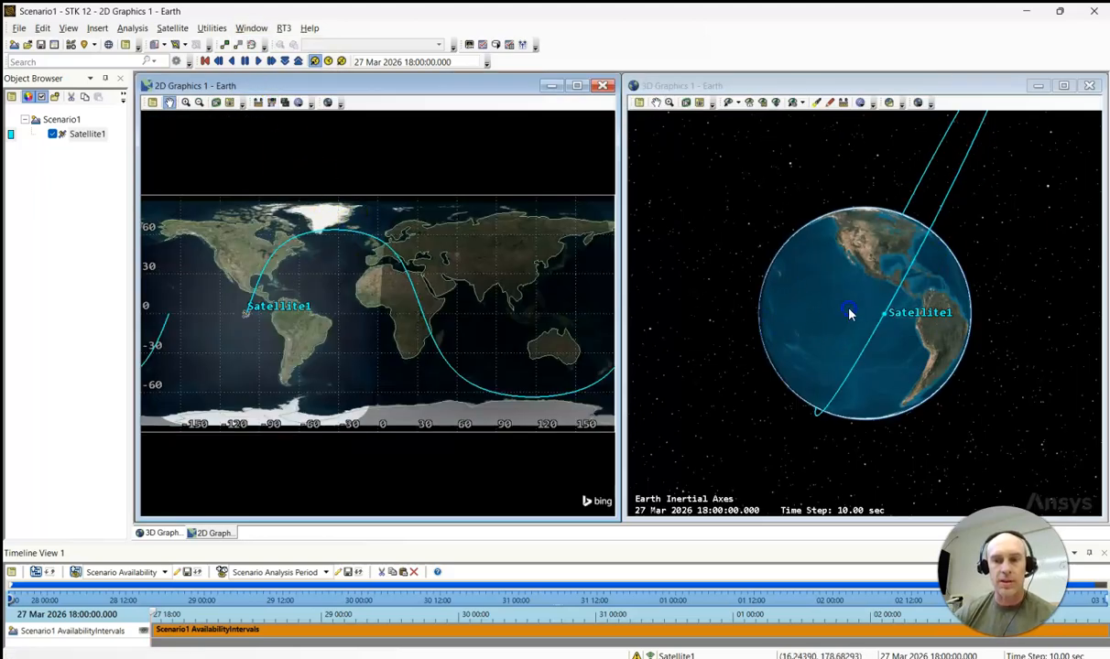
pyautogui.scroll(-2, 850, 314)
pyautogui.scroll(-2, 849, 313)
pyautogui.scroll(3, 846, 314)
pyautogui.scroll(-3, 846, 314)
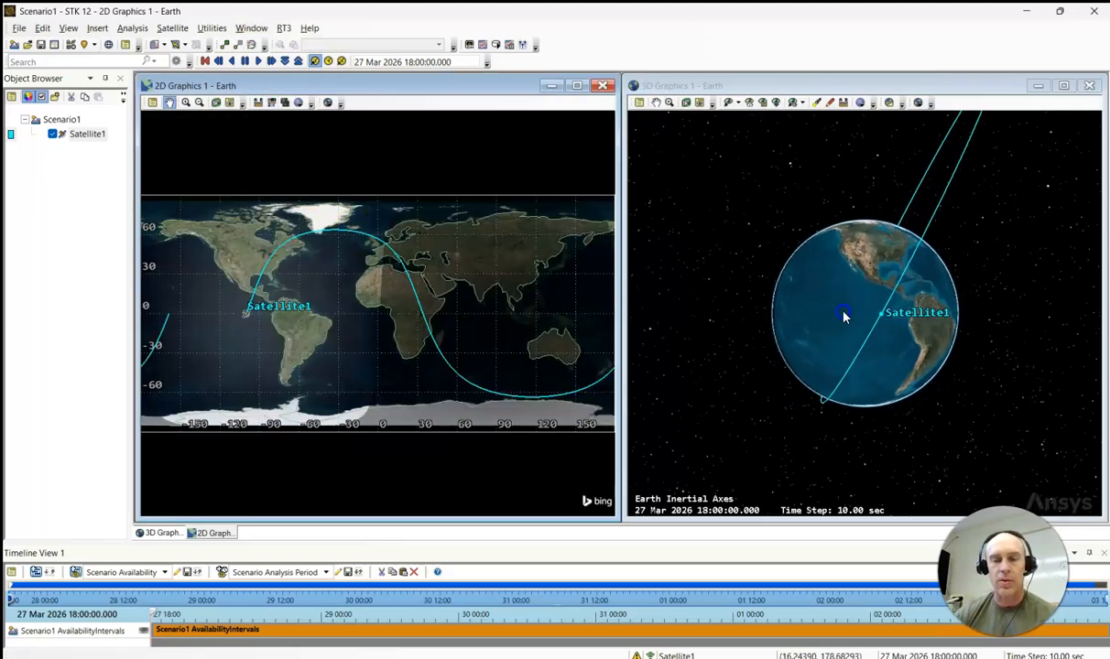
pyautogui.moveTo(854, 323); pyautogui.dragTo(870, 352)
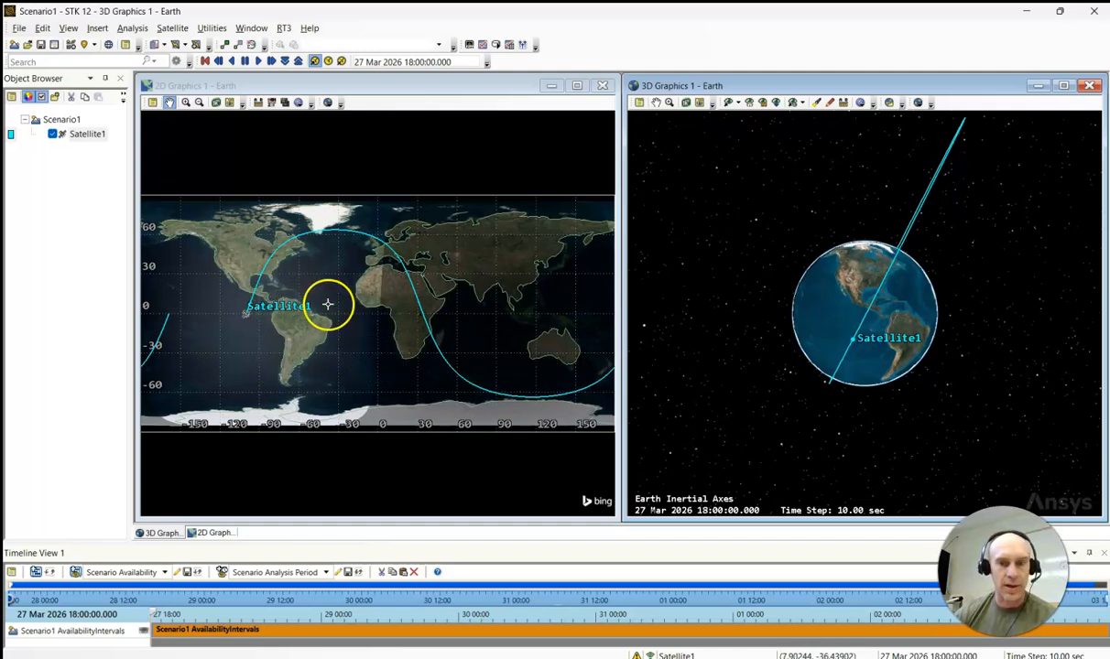
pyautogui.moveTo(815, 319); pyautogui.dragTo(861, 342)
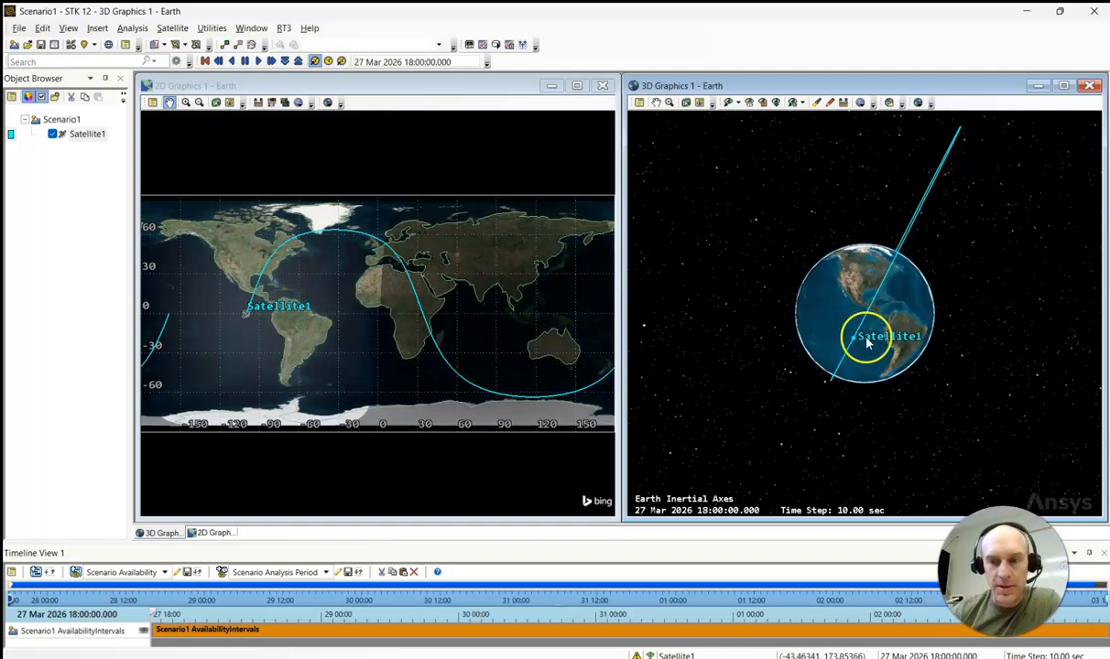
# Set Satellite1's orbit inclination to 90 deg in its properties, apply the change and close the properties window.
pyautogui.rightClick(859, 343)
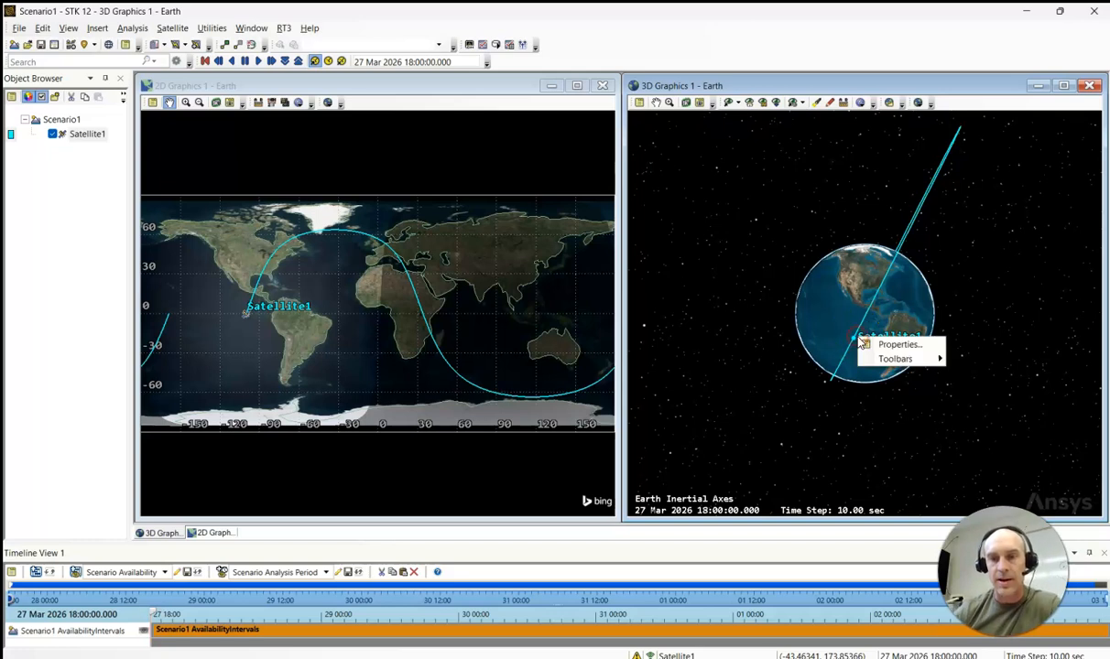
pyautogui.click(829, 348)
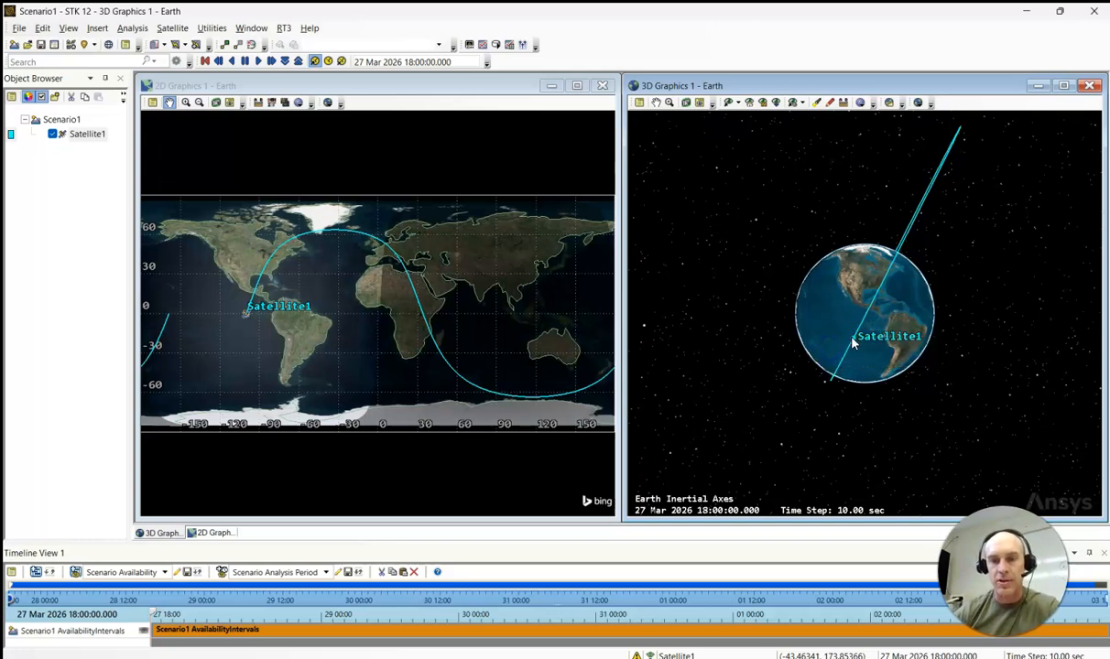
pyautogui.rightClick(853, 342)
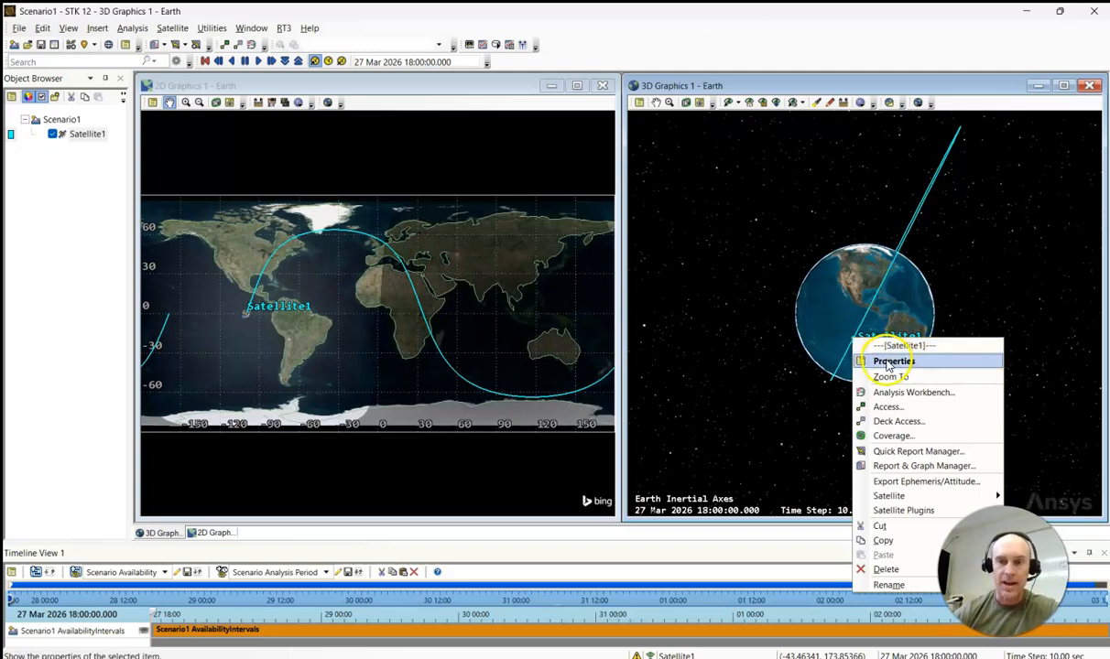
pyautogui.click(891, 362)
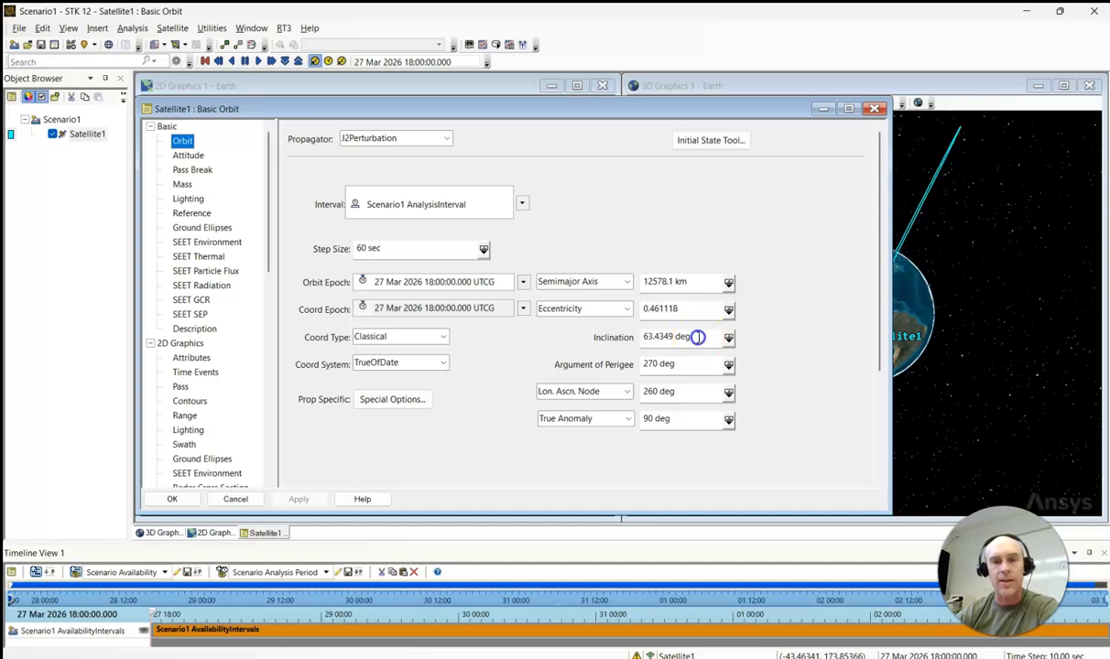
pyautogui.moveTo(698, 337); pyautogui.dragTo(631, 339)
pyautogui.write('90')
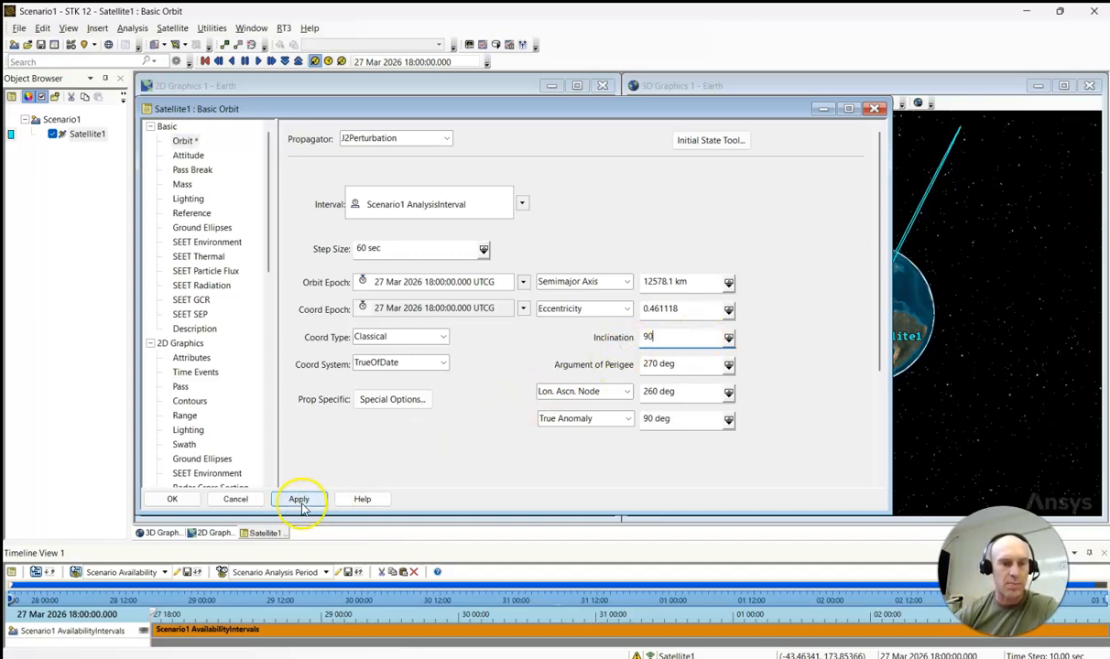
pyautogui.click(849, 111)
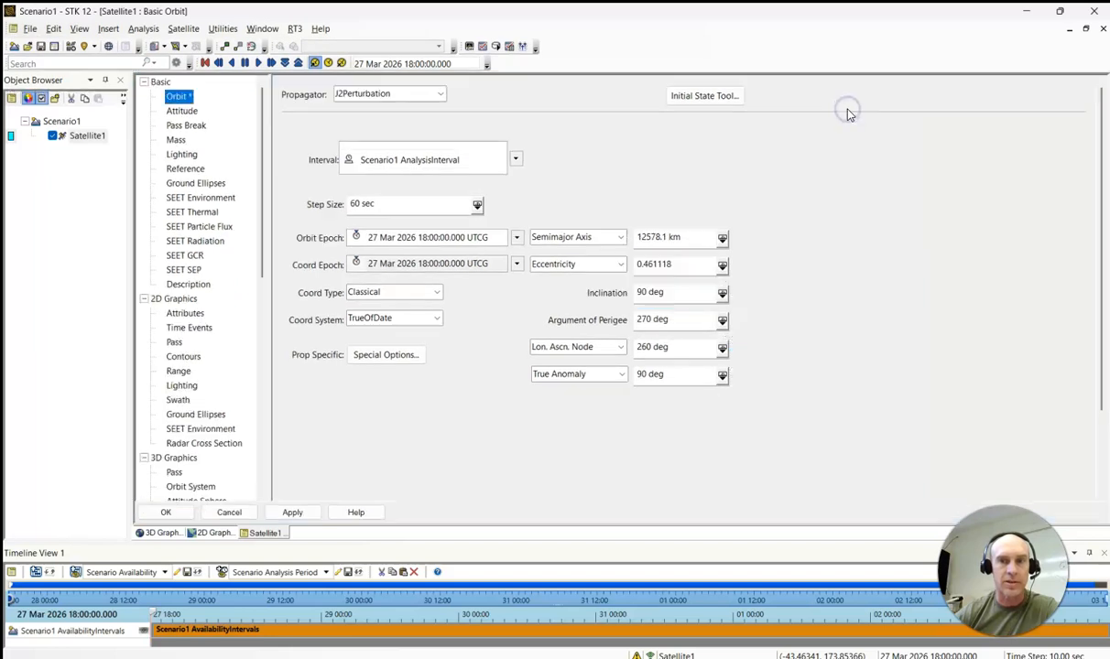
pyautogui.click(292, 512)
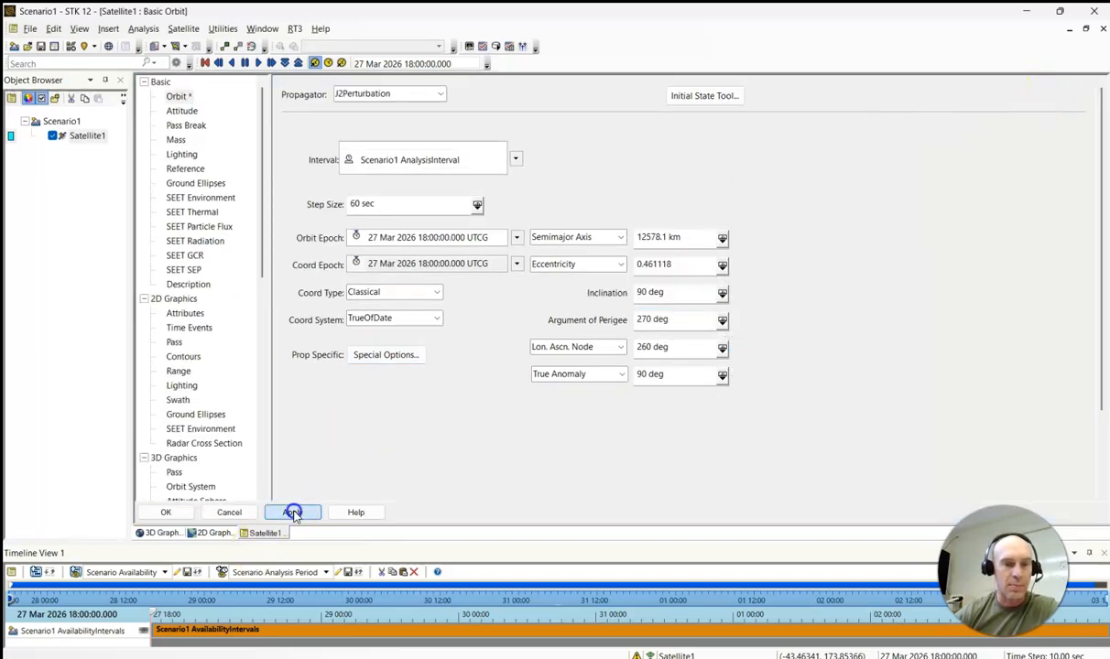
pyautogui.click(1087, 28)
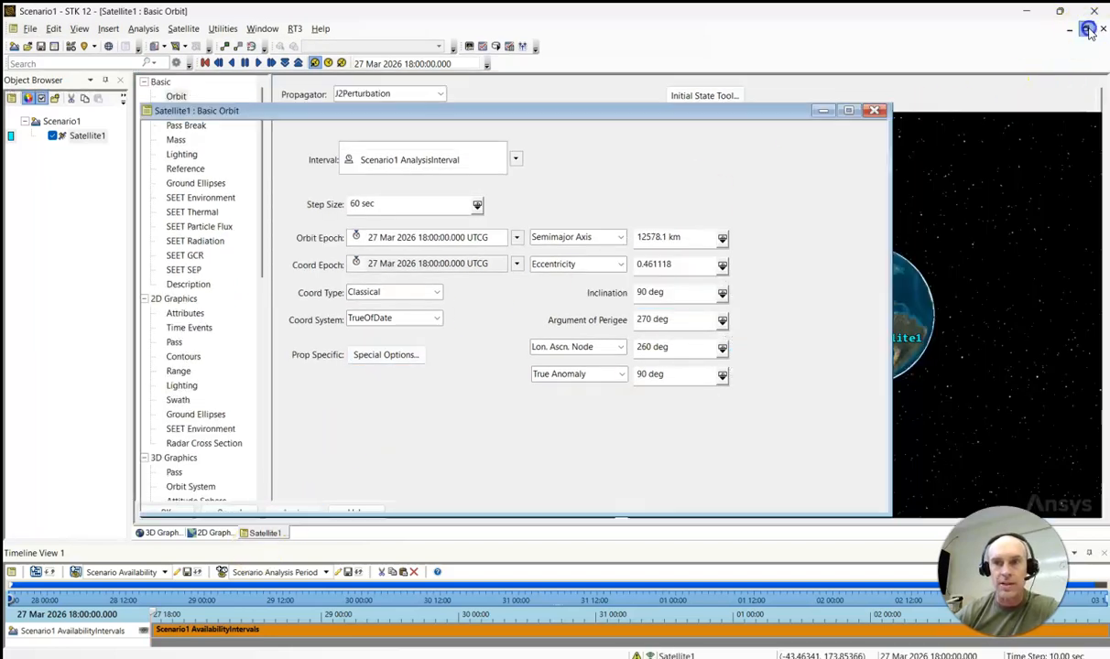
pyautogui.moveTo(805, 109); pyautogui.dragTo(661, 275)
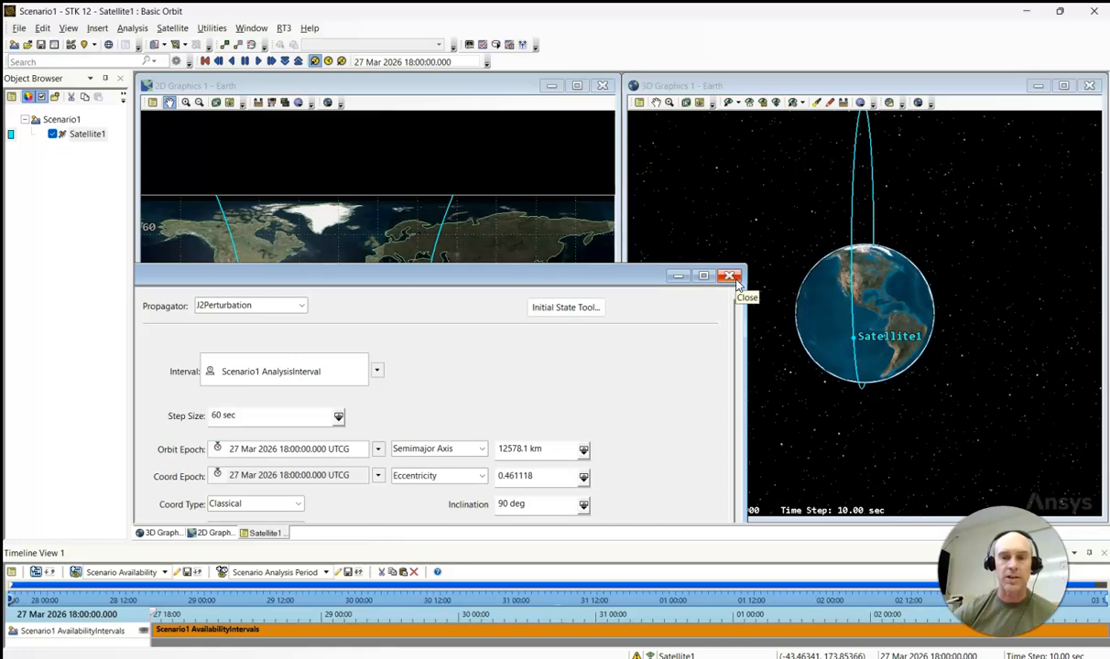
pyautogui.click(734, 277)
pyautogui.click(641, 293)
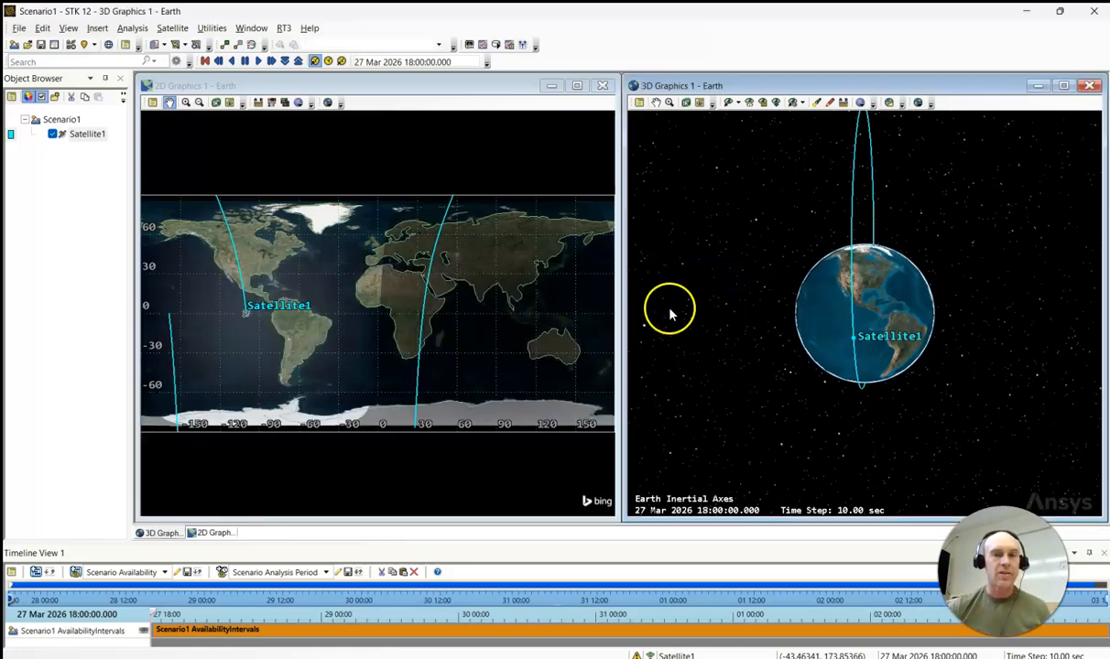
# Rotate the 3D view to see the polar orbit's ellipse from the side, and pan the 2D map to bring the Americas nearer its centre.
pyautogui.moveTo(742, 316); pyautogui.dragTo(875, 345)
pyautogui.moveTo(898, 344); pyautogui.dragTo(884, 324)
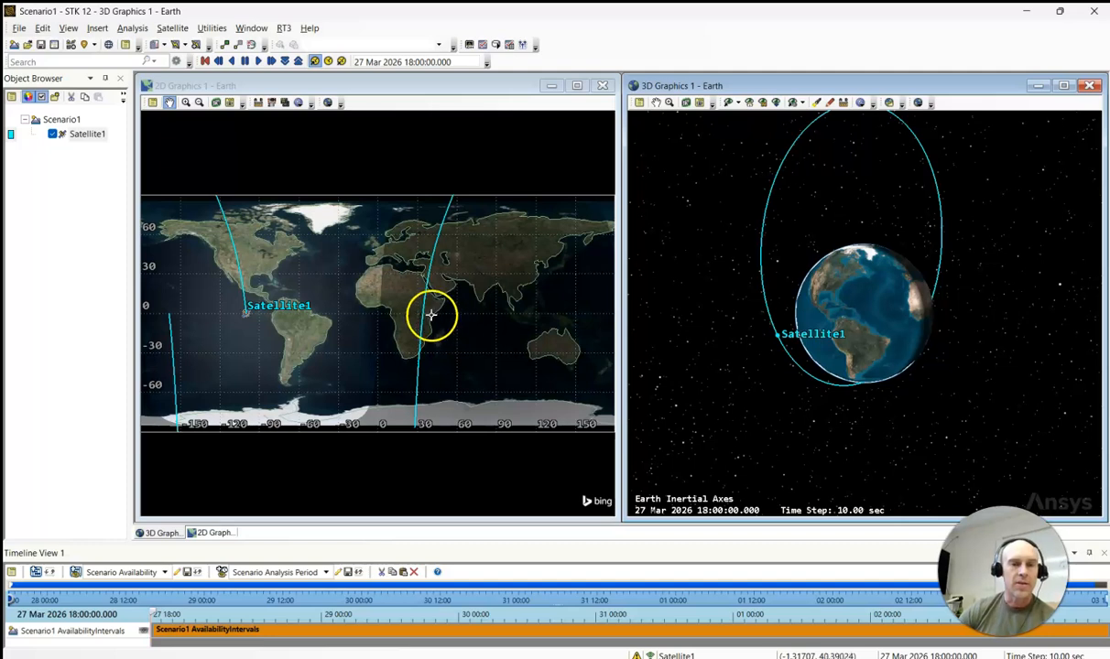
pyautogui.moveTo(261, 314); pyautogui.dragTo(333, 327)
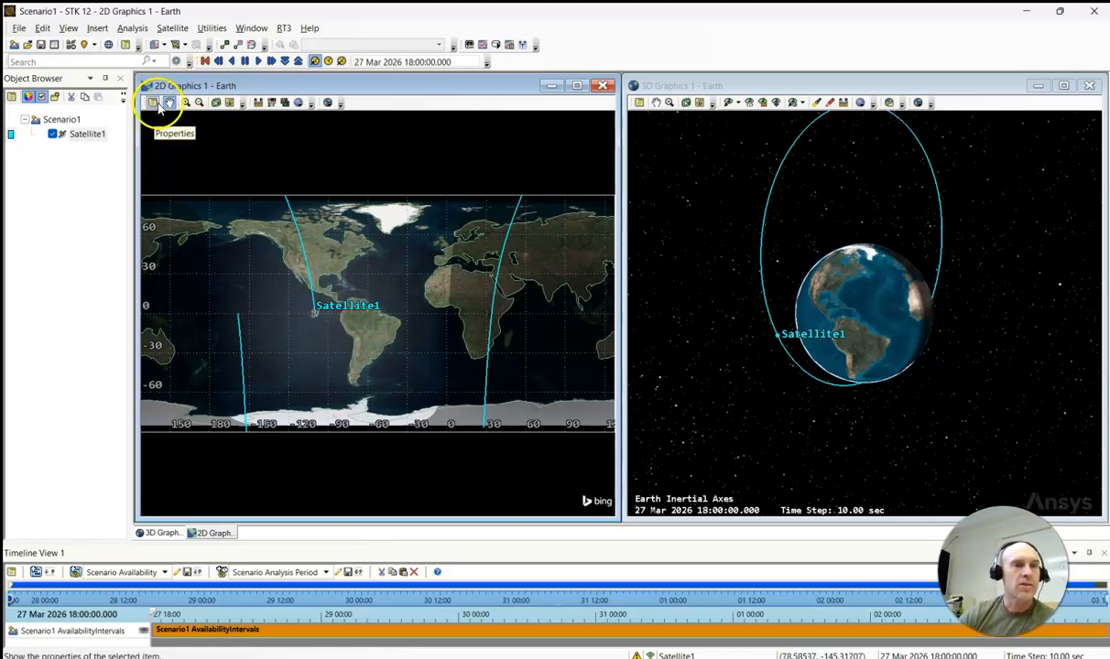
# Set the 2D map's latitude/longitude line spacing to 10 deg, apply it and close the 2D graphics properties.
pyautogui.click(153, 102)
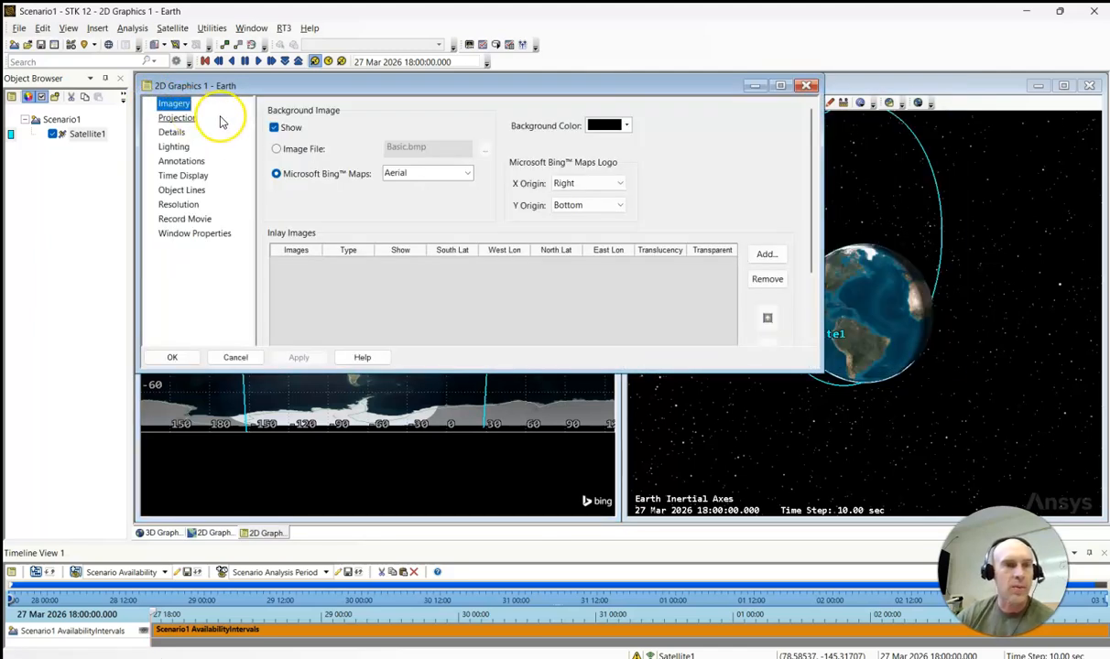
pyautogui.click(171, 133)
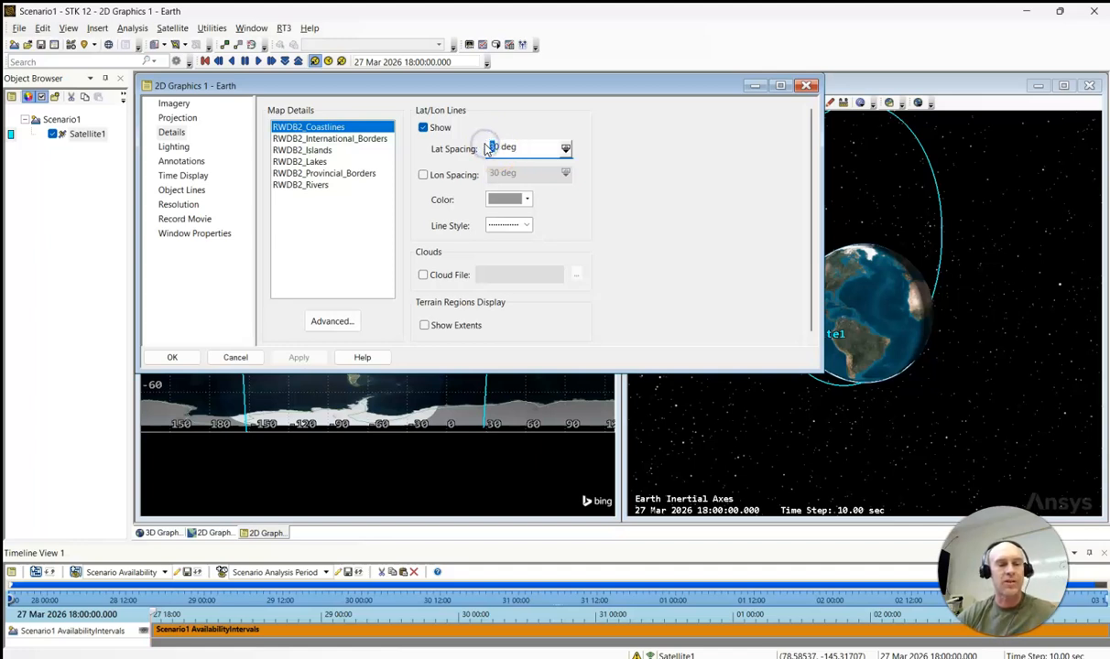
pyautogui.click(310, 358)
pyautogui.moveTo(381, 86); pyautogui.dragTo(760, 258)
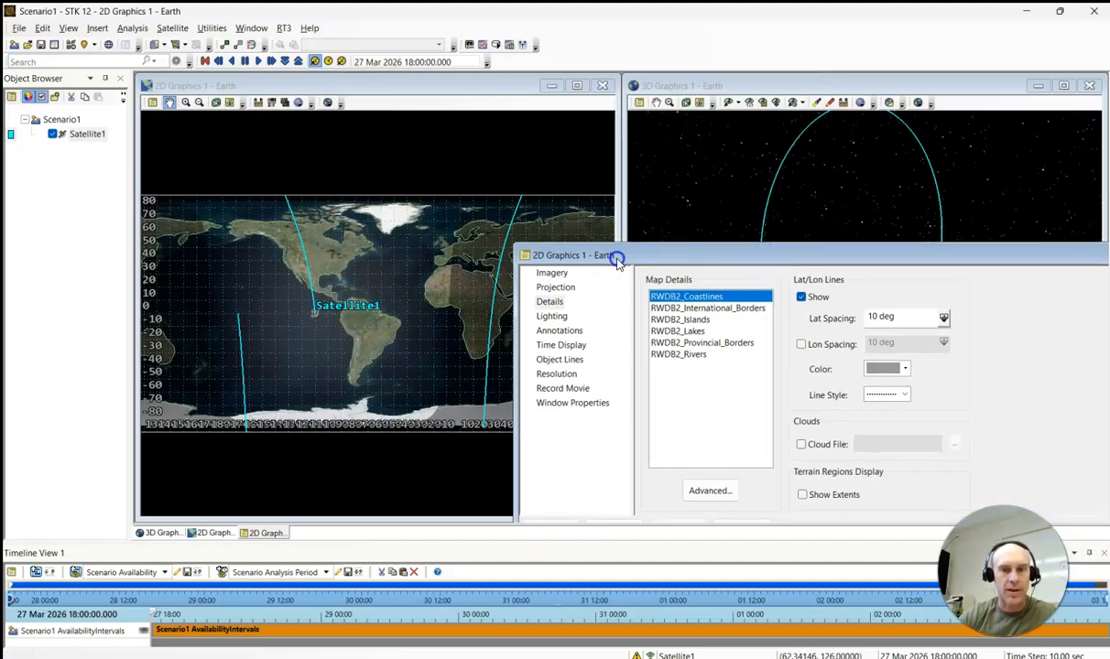
pyautogui.moveTo(617, 262); pyautogui.dragTo(341, 165)
pyautogui.click(906, 168)
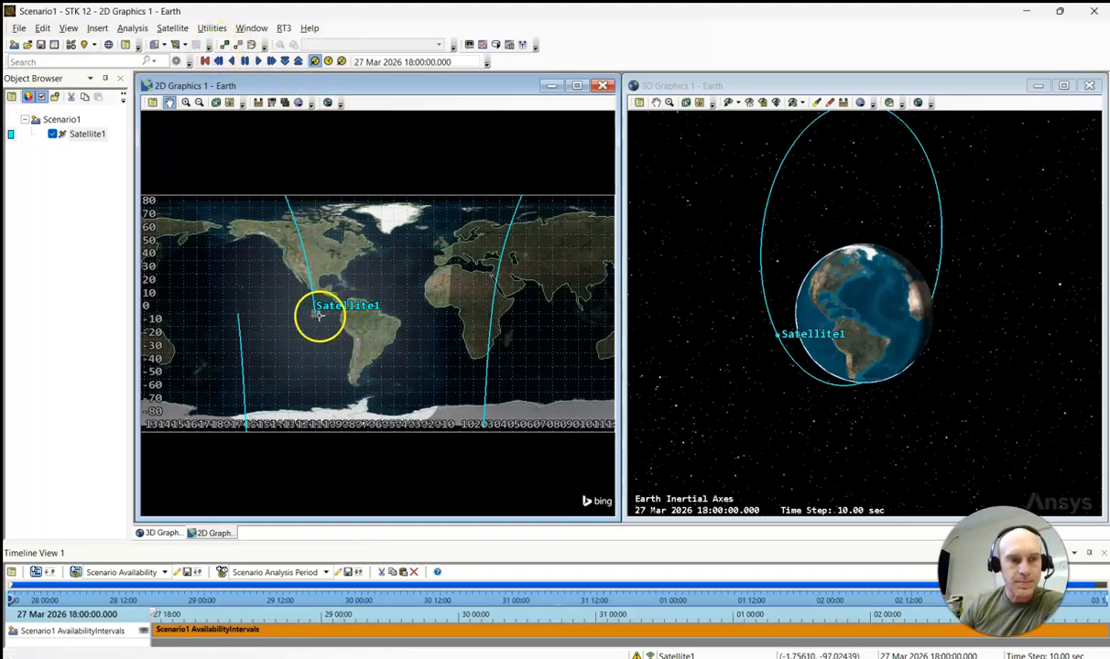
# Open Satellite1's 2D Graphics Pass properties and place the window clear of the satellite's ground track on the 2D map.
pyautogui.rightClick(84, 139)
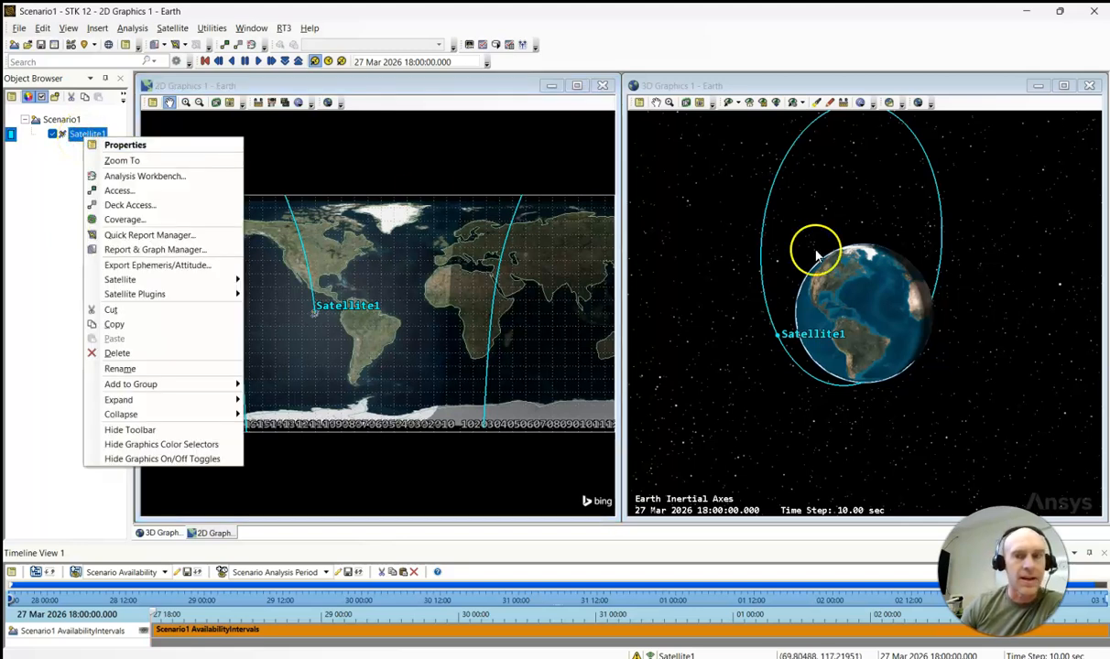
pyautogui.click(177, 151)
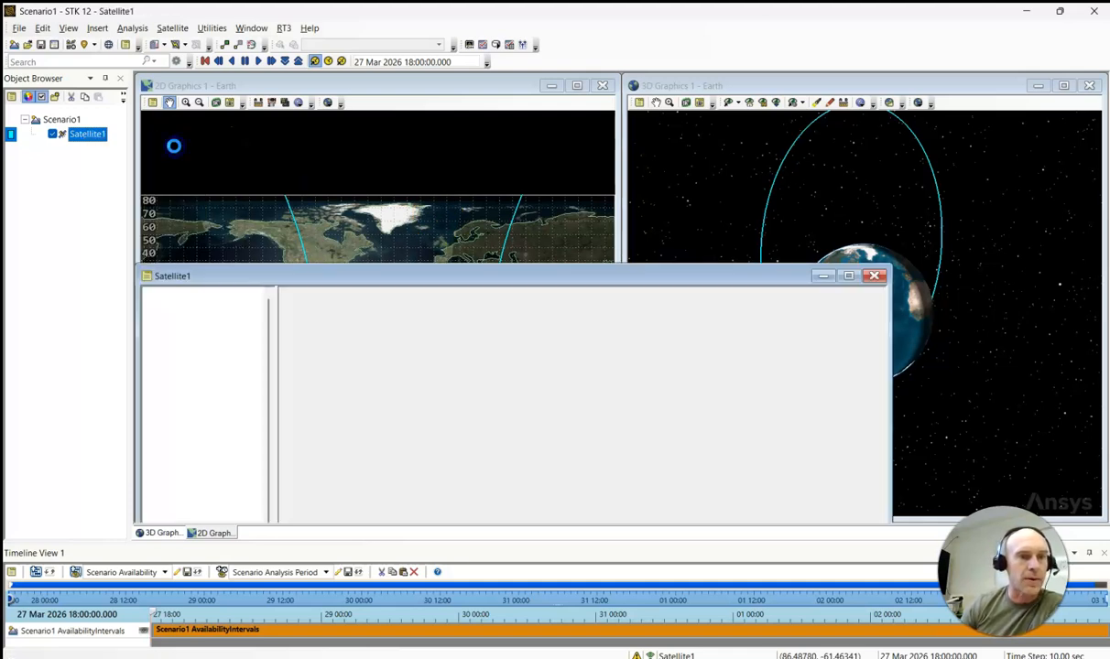
pyautogui.moveTo(275, 277); pyautogui.dragTo(563, 130)
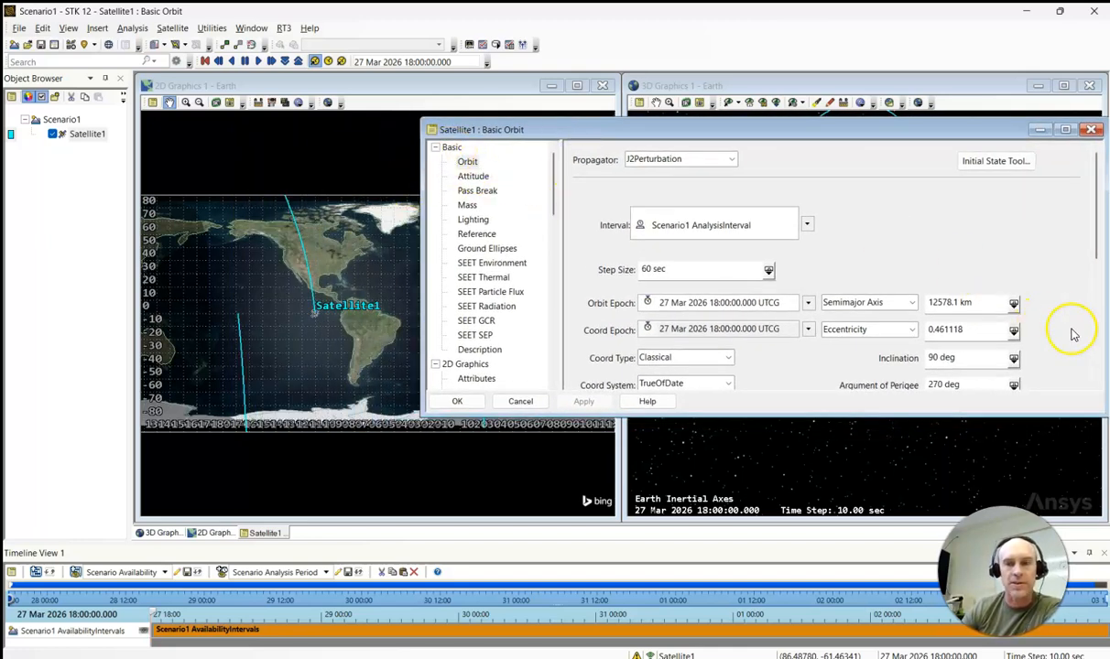
pyautogui.scroll(-2, 1067, 328)
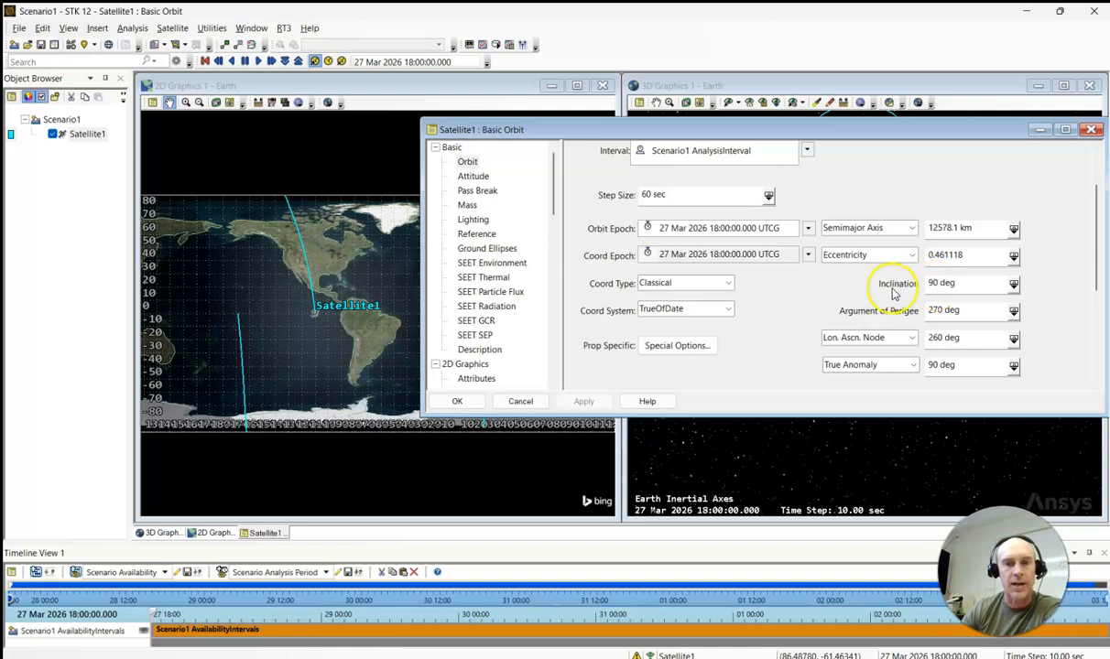
pyautogui.scroll(-4, 456, 320)
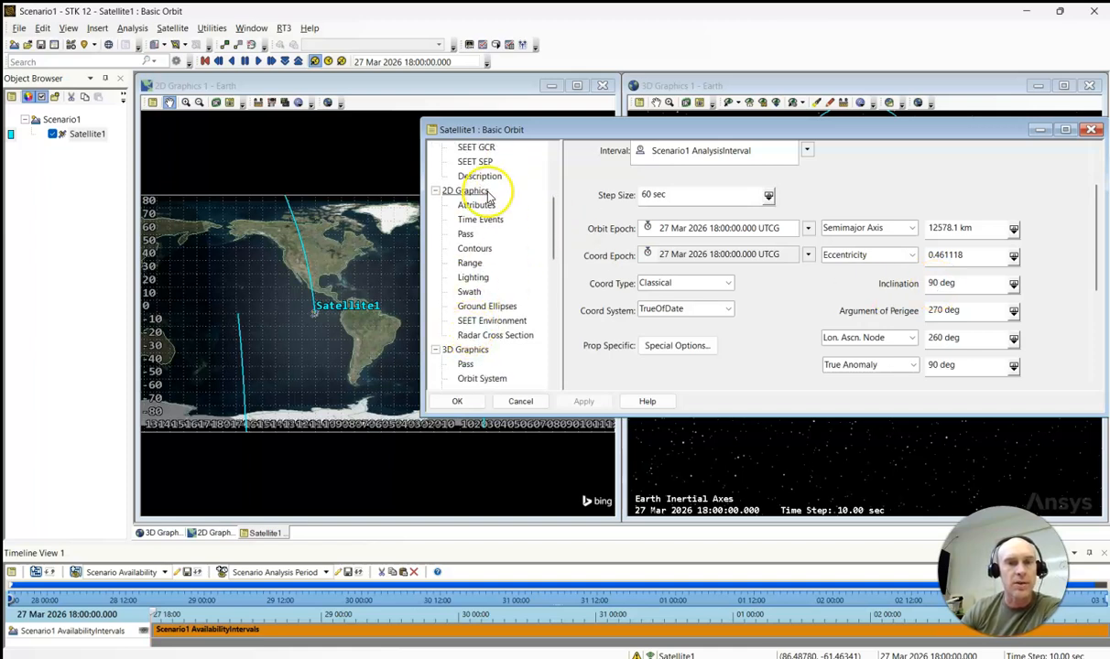
pyautogui.click(465, 236)
pyautogui.moveTo(568, 131); pyautogui.dragTo(774, 153)
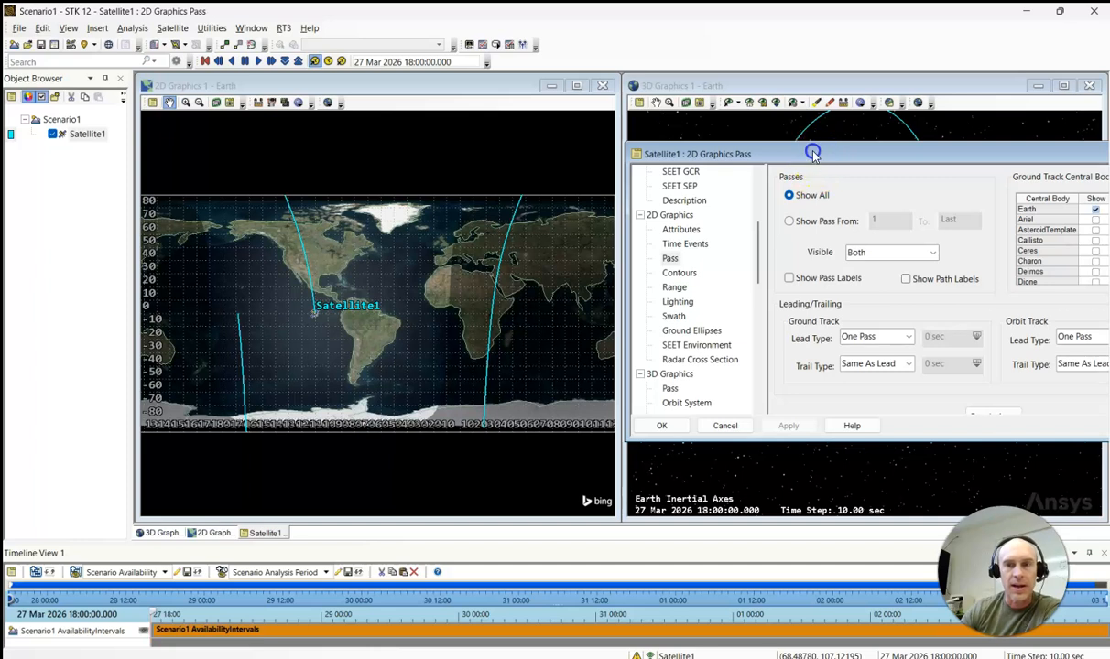
pyautogui.moveTo(813, 154); pyautogui.dragTo(783, 137)
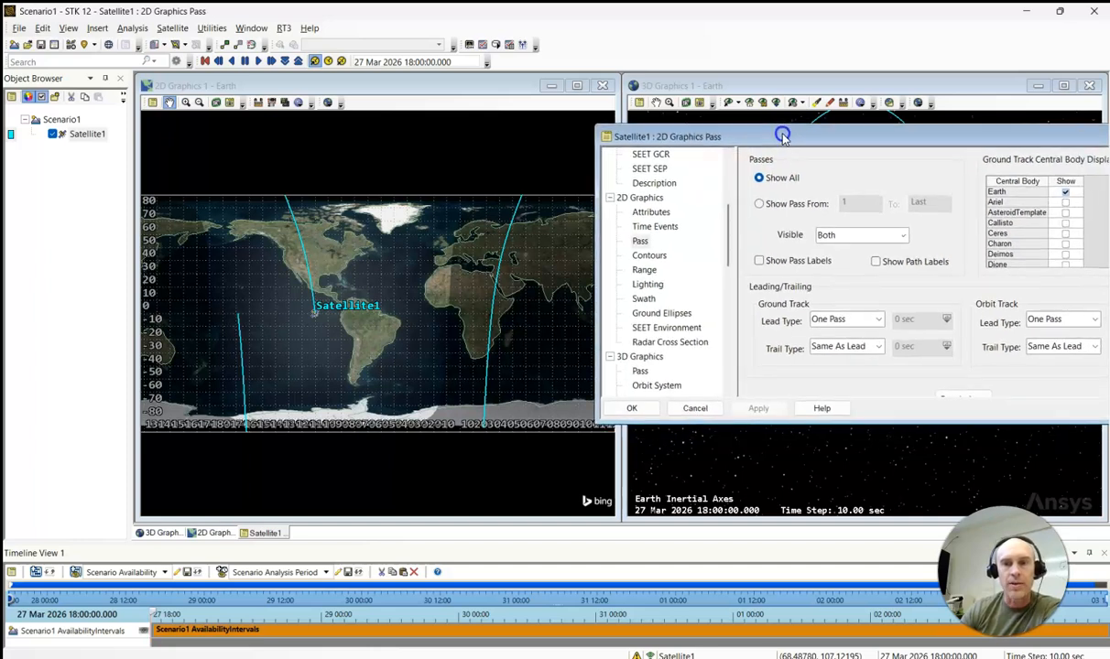
# Show only passes 1 to 2 for Satellite1, with the ground track lead type set to Current Interval, and apply.
pyautogui.click(759, 205)
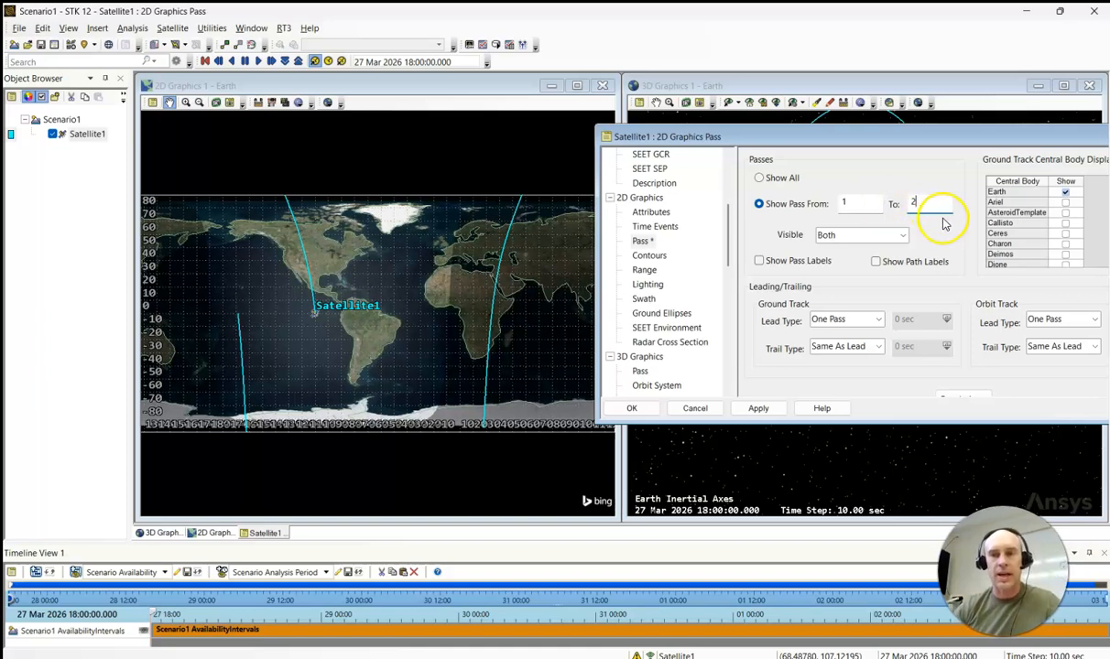
pyautogui.click(879, 321)
pyautogui.click(857, 426)
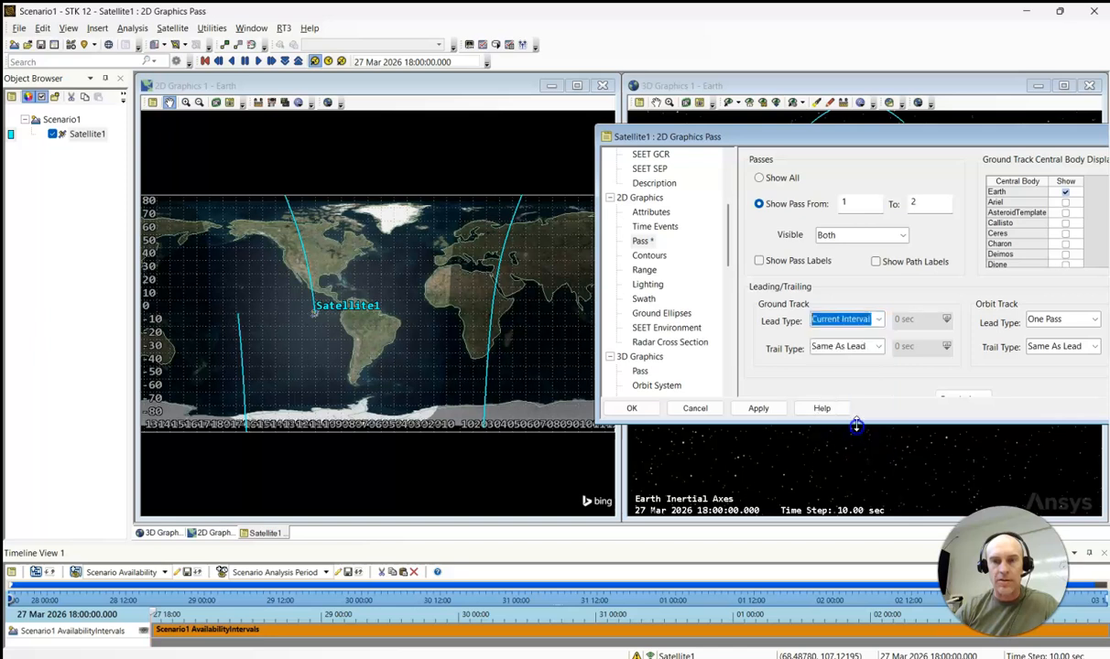
pyautogui.moveTo(925, 146); pyautogui.dragTo(903, 126)
pyautogui.click(739, 388)
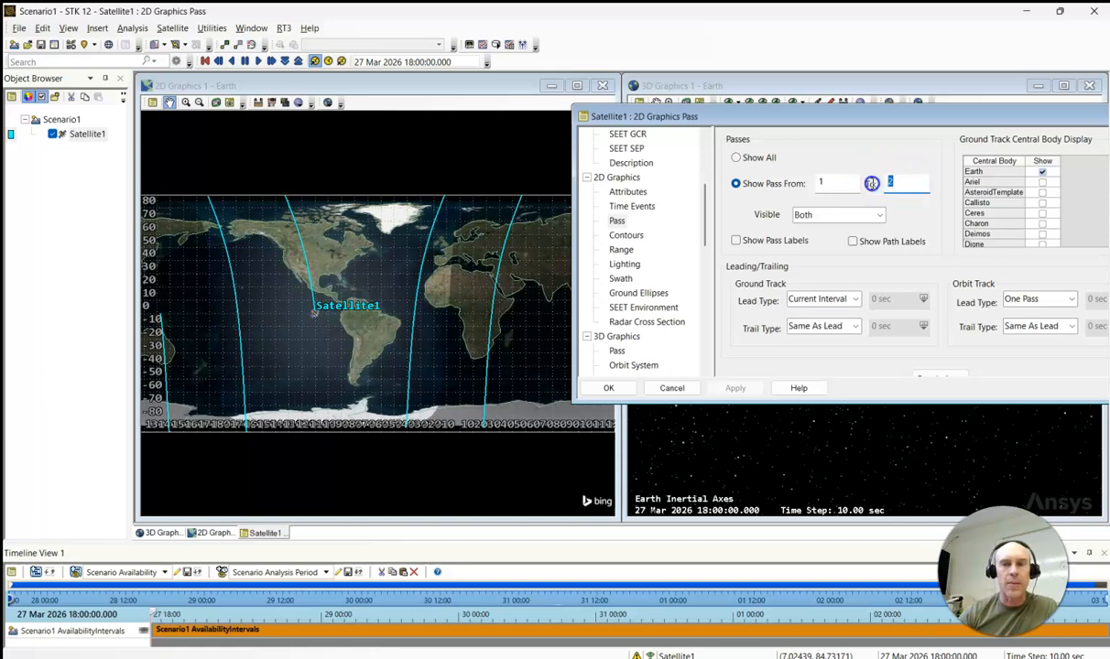
# Try limiting the displayed passes to 1 to 1, and restore the range to 1 to 2.
pyautogui.click(736, 388)
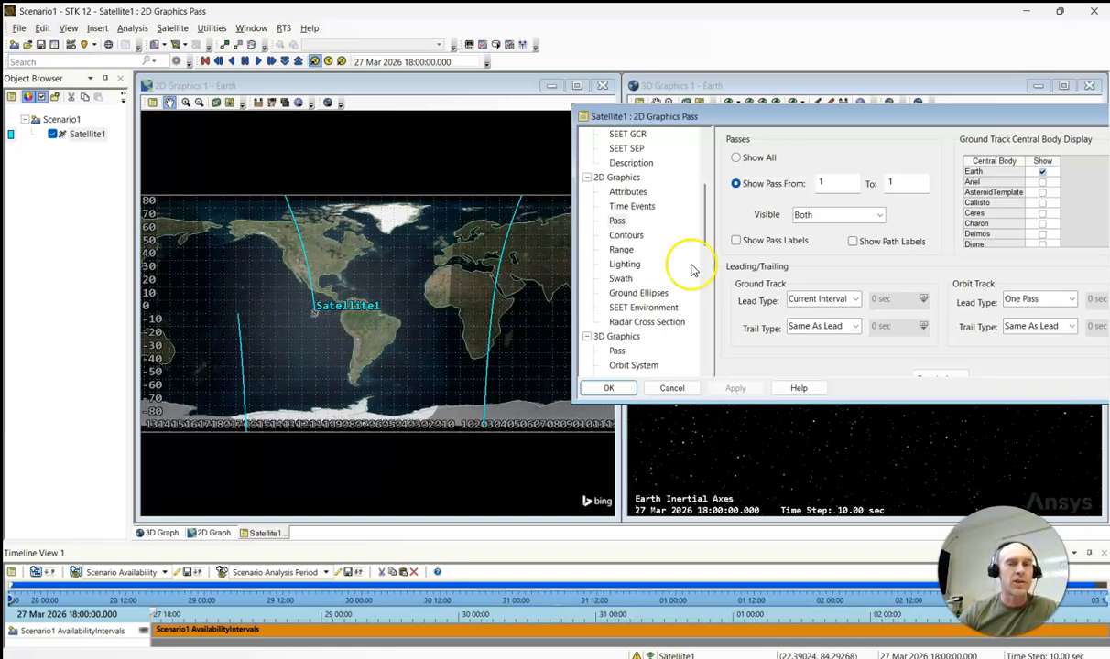
pyautogui.click(736, 388)
# Animate the scenario forward with the time step raised to 60 sec, run it in reverse and pause at 21:58:10.
pyautogui.click(259, 62)
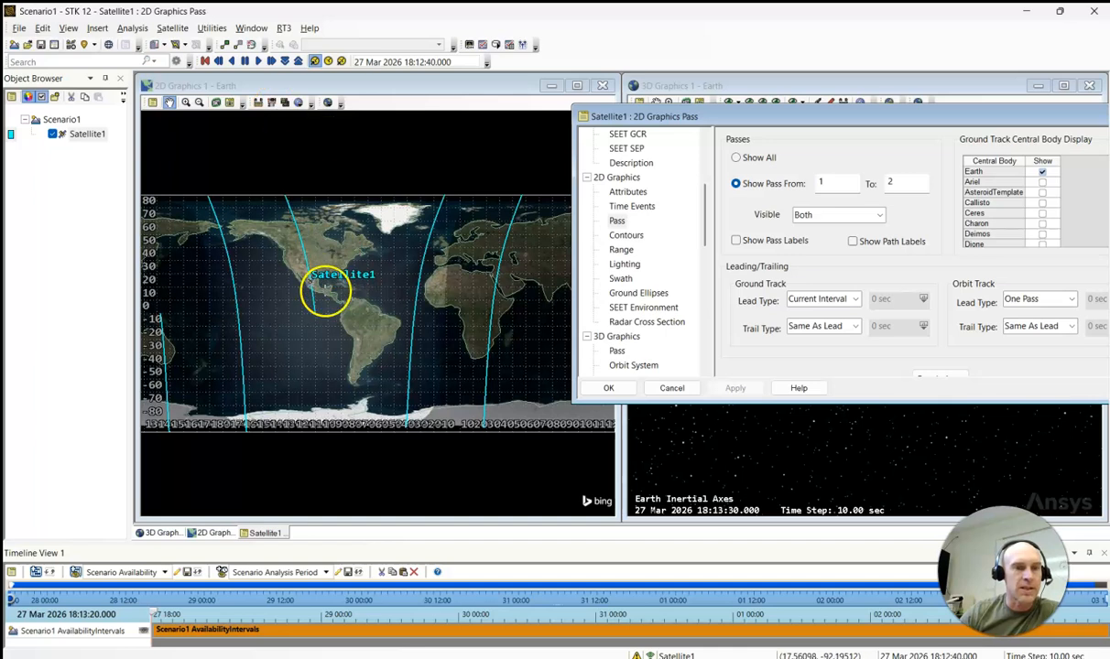
pyautogui.click(299, 62)
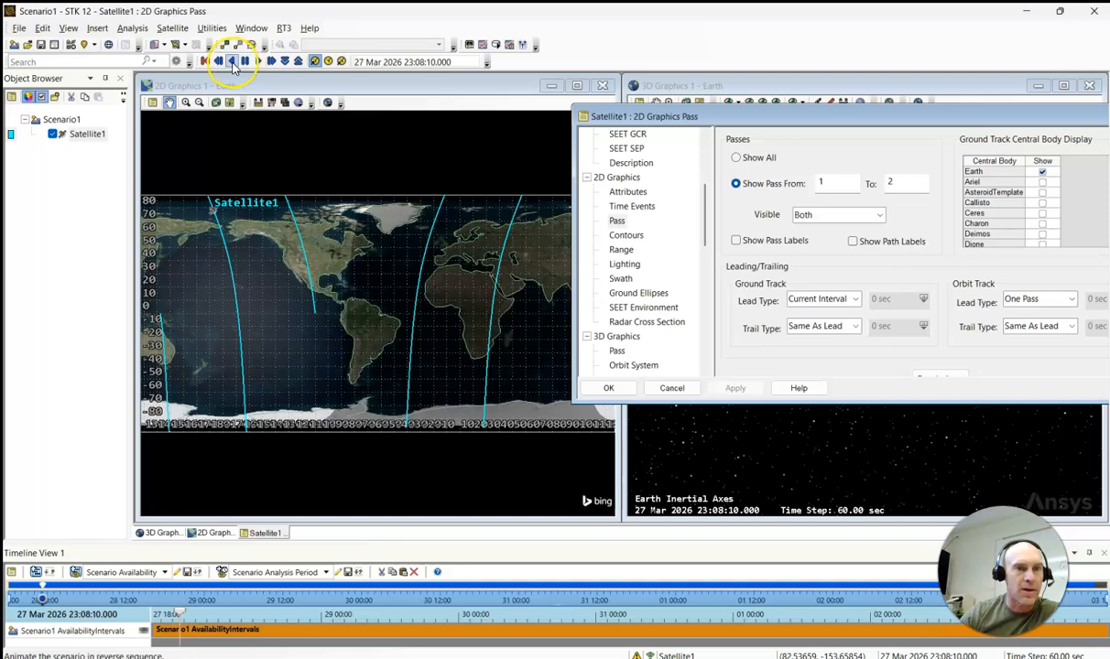
pyautogui.click(232, 62)
pyautogui.click(244, 61)
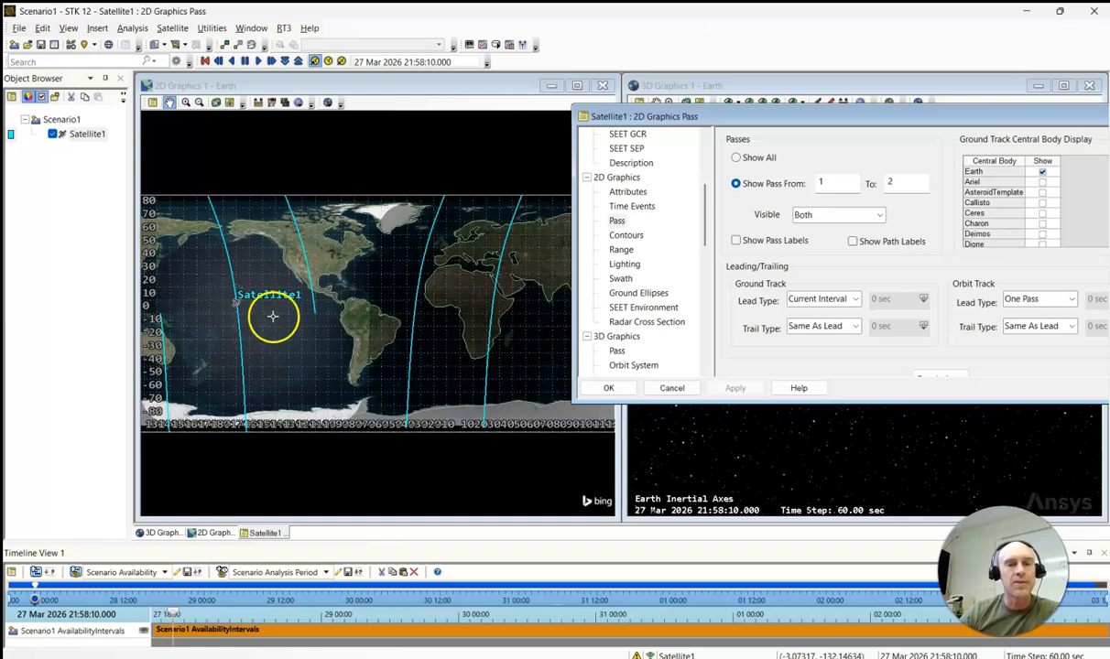
# Close Satellite1's properties and replay the animation in reverse past the scenario start, then forward, pausing at 27 Mar 2026 21:41:10.
pyautogui.moveTo(868, 107); pyautogui.dragTo(723, 122)
pyautogui.click(1096, 133)
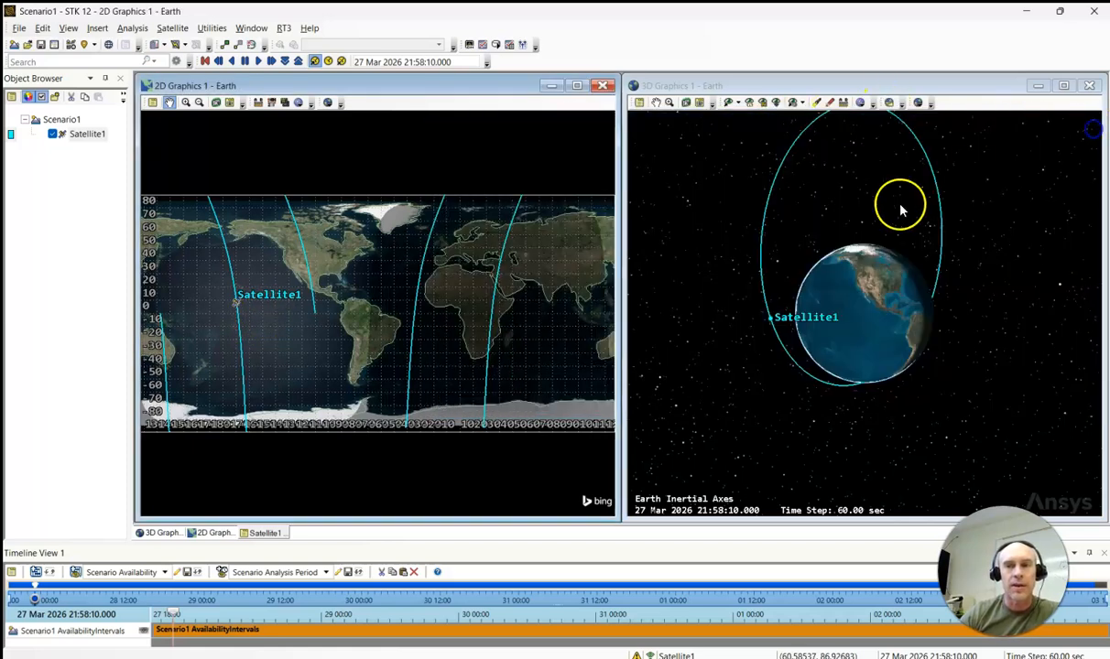
pyautogui.click(233, 61)
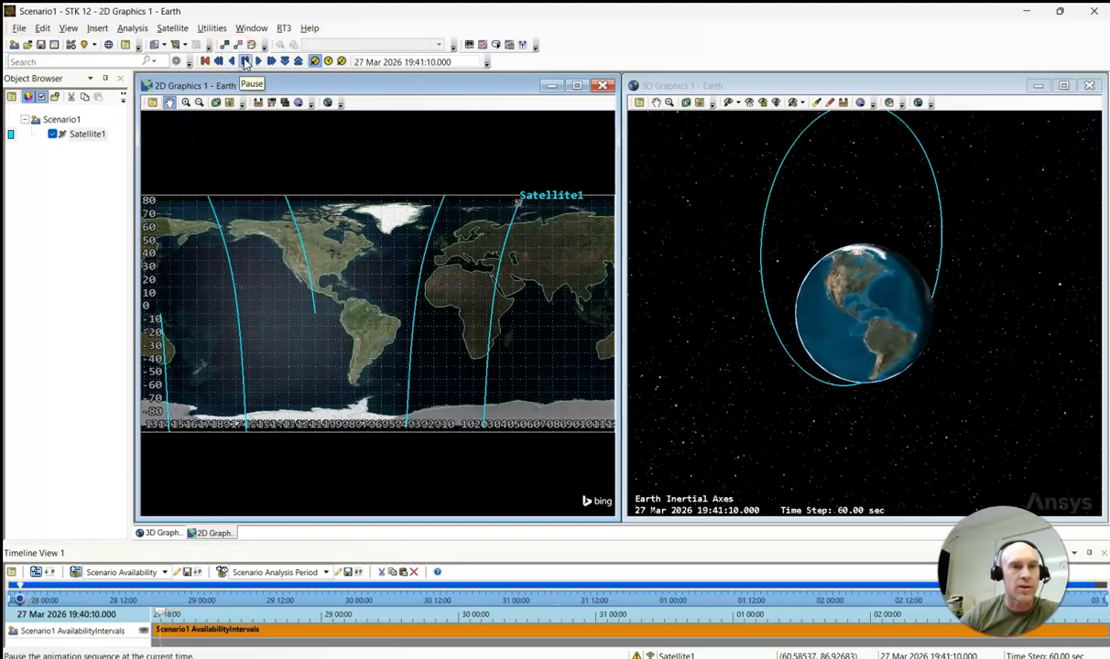
pyautogui.click(245, 62)
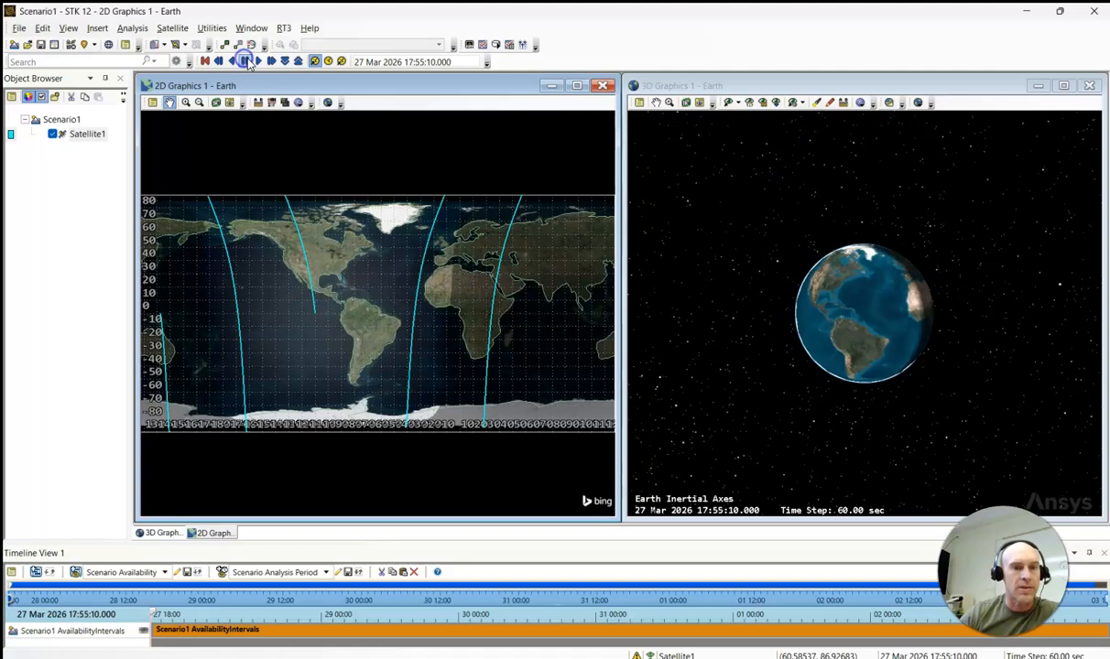
pyautogui.click(257, 62)
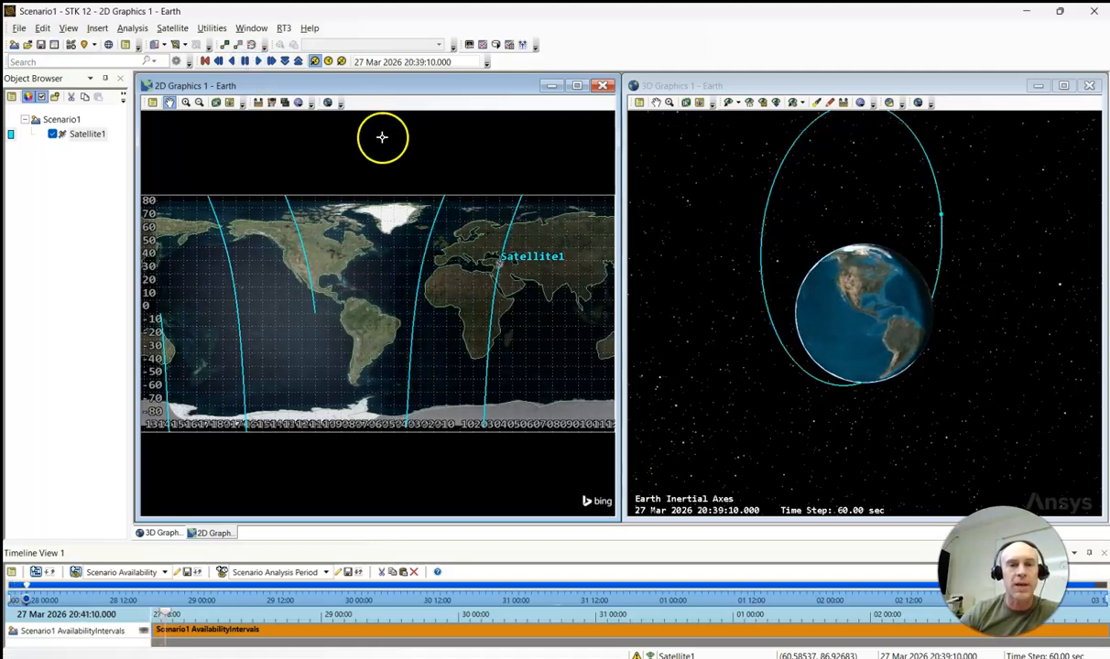
pyautogui.click(244, 62)
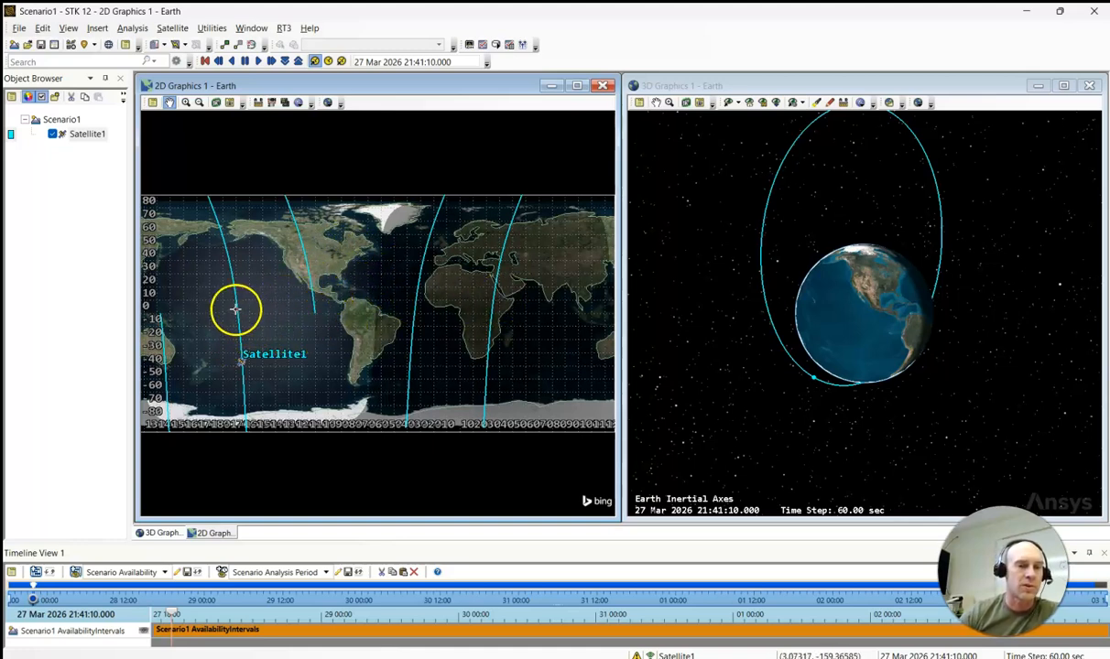
# Pause the animation at 27 Mar 2026 22:12:10 and examine the ground-track spacing around Africa on the 2D map.
pyautogui.click(244, 61)
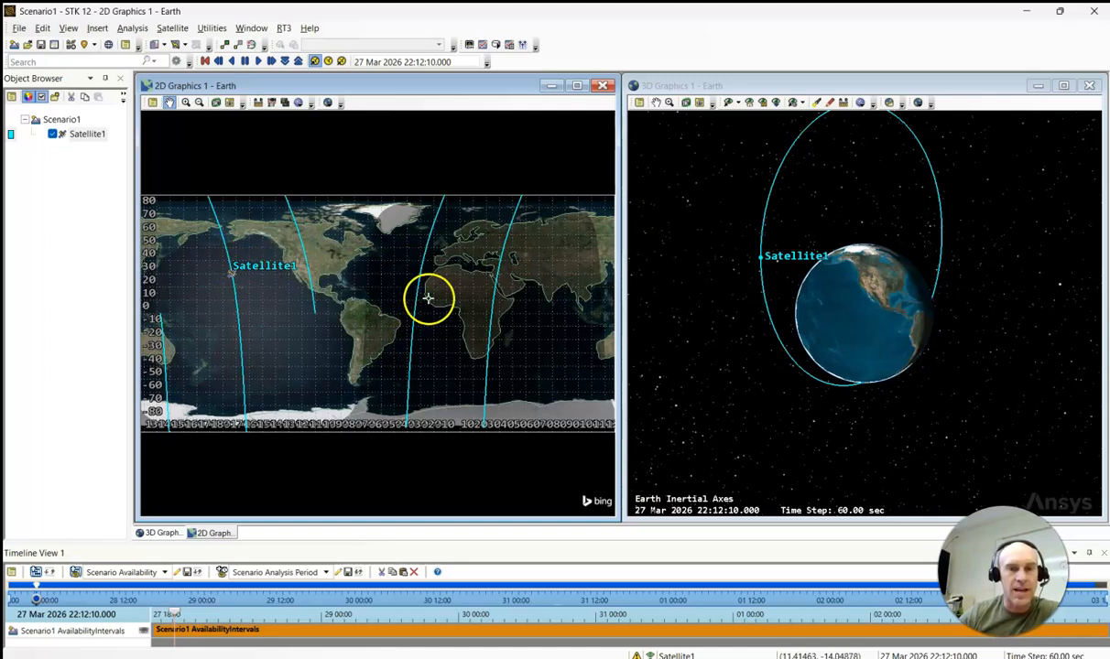
pyautogui.scroll(2, 487, 280)
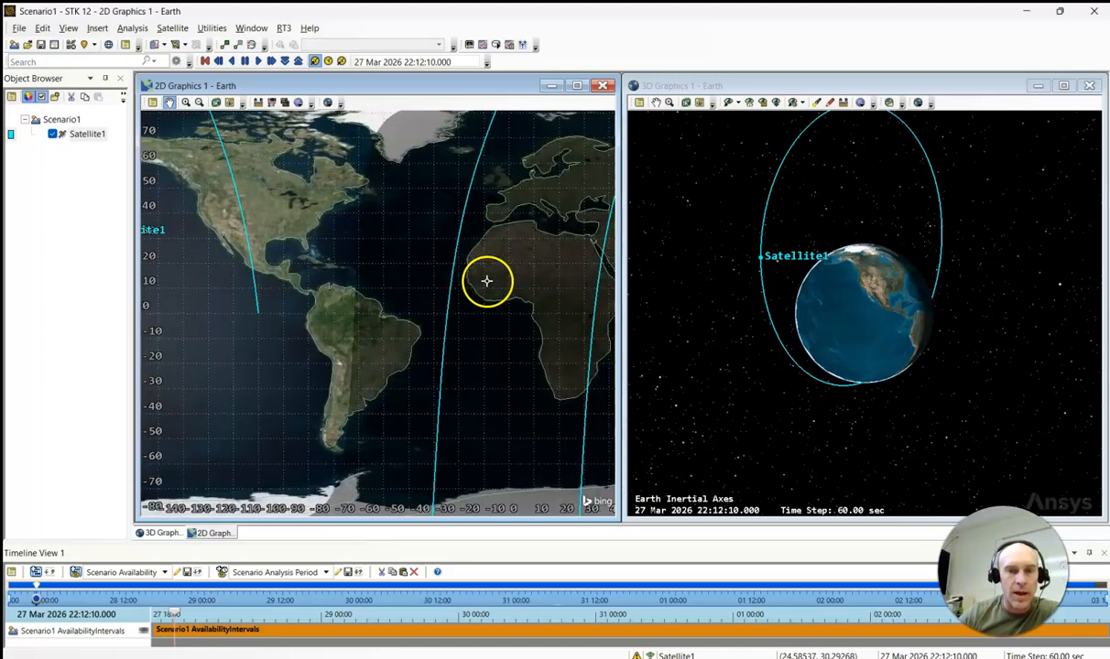
pyautogui.moveTo(489, 284); pyautogui.dragTo(358, 301)
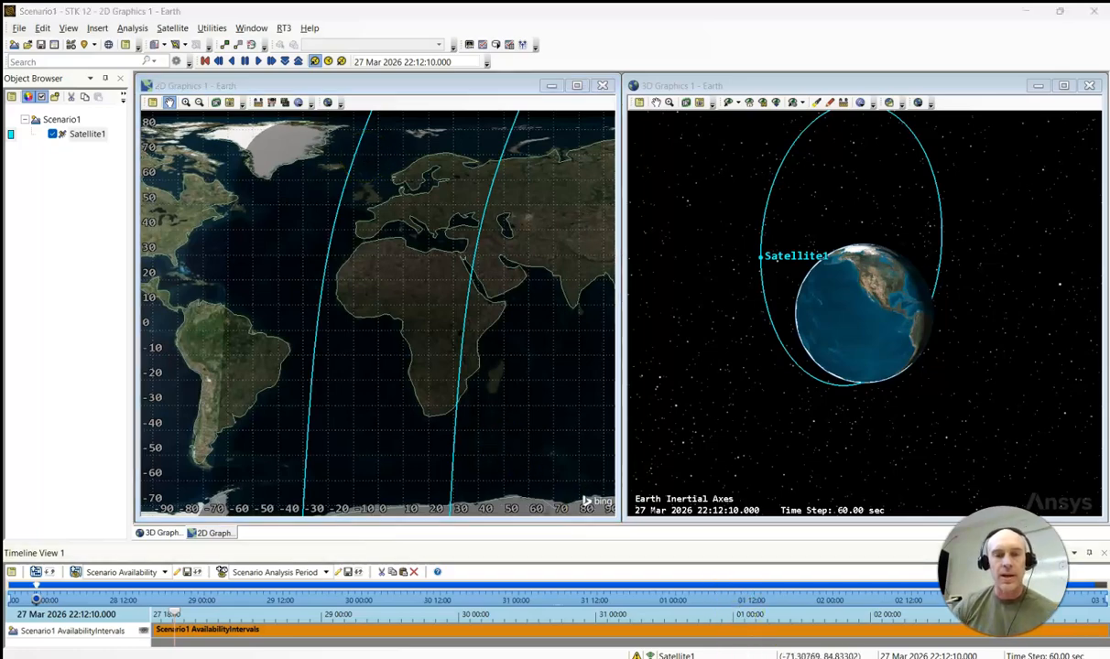
# Switch to Chrome, calculate 60*3.99 in a new tab, and return to STK.
pyautogui.click(698, 643)
pyautogui.hotkey('ctrl', 't')
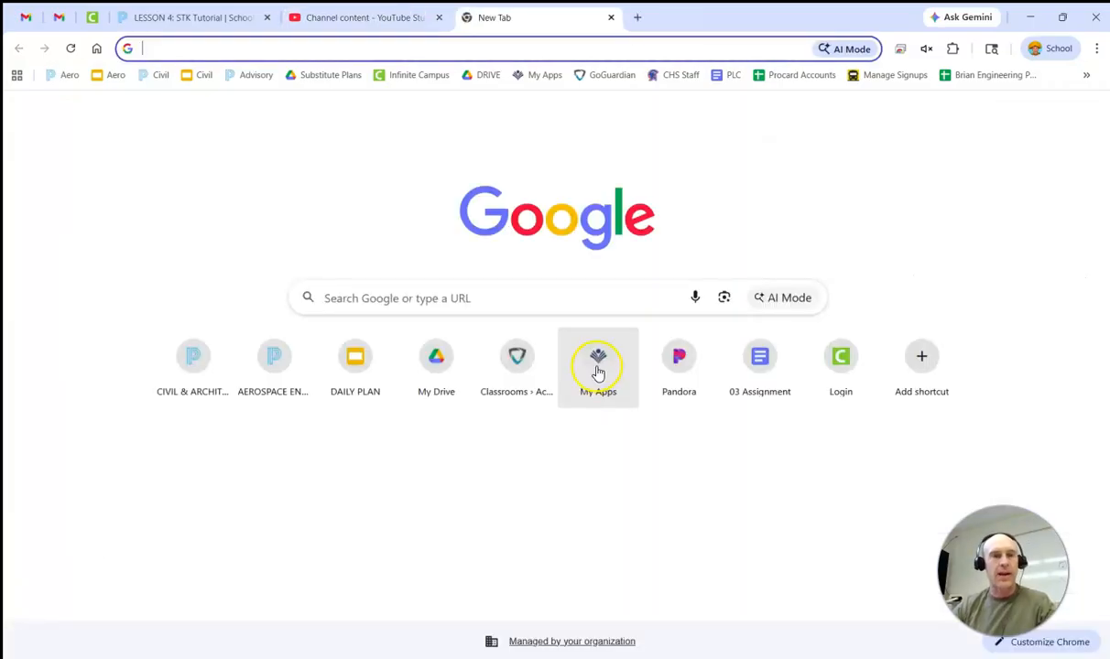
pyautogui.write('60*')
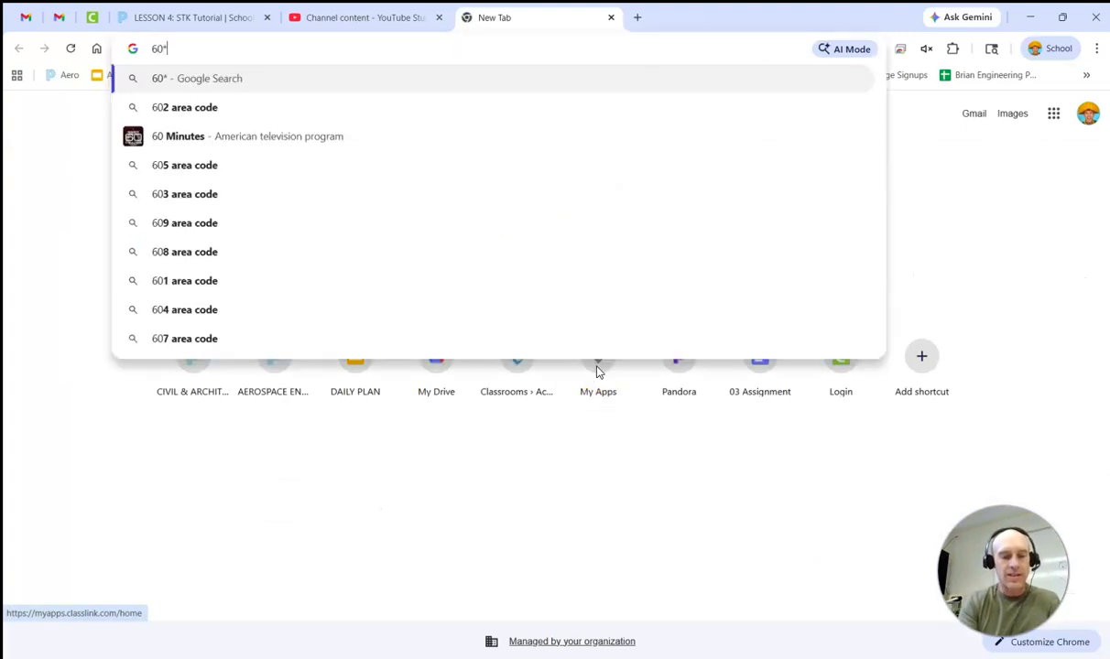
pyautogui.write('3.99')
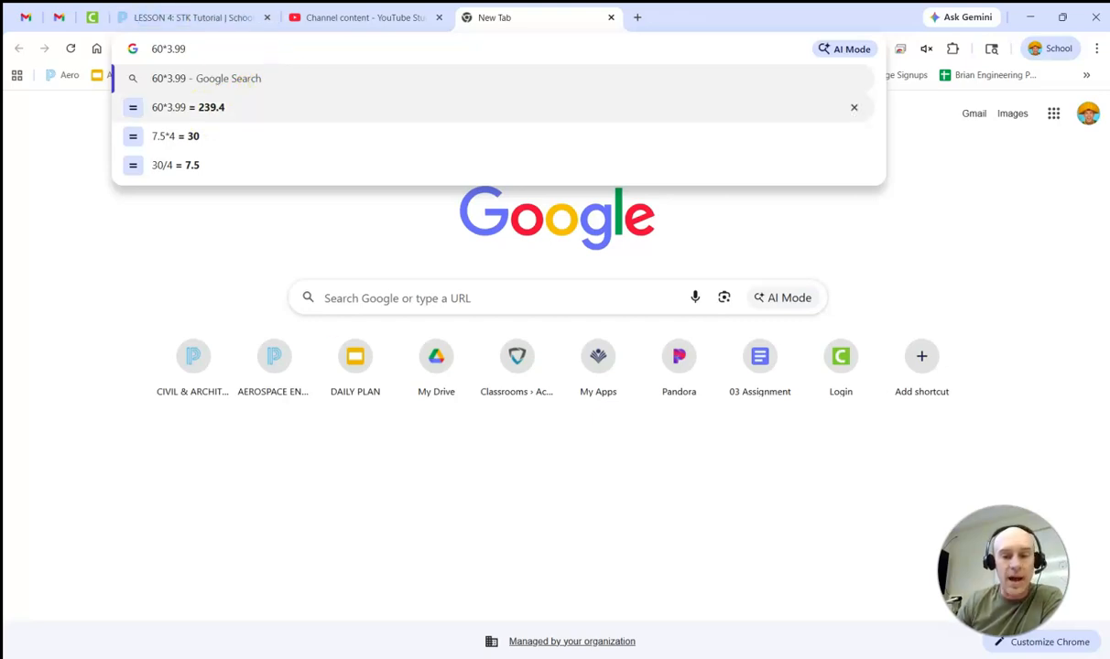
pyautogui.click(740, 578)
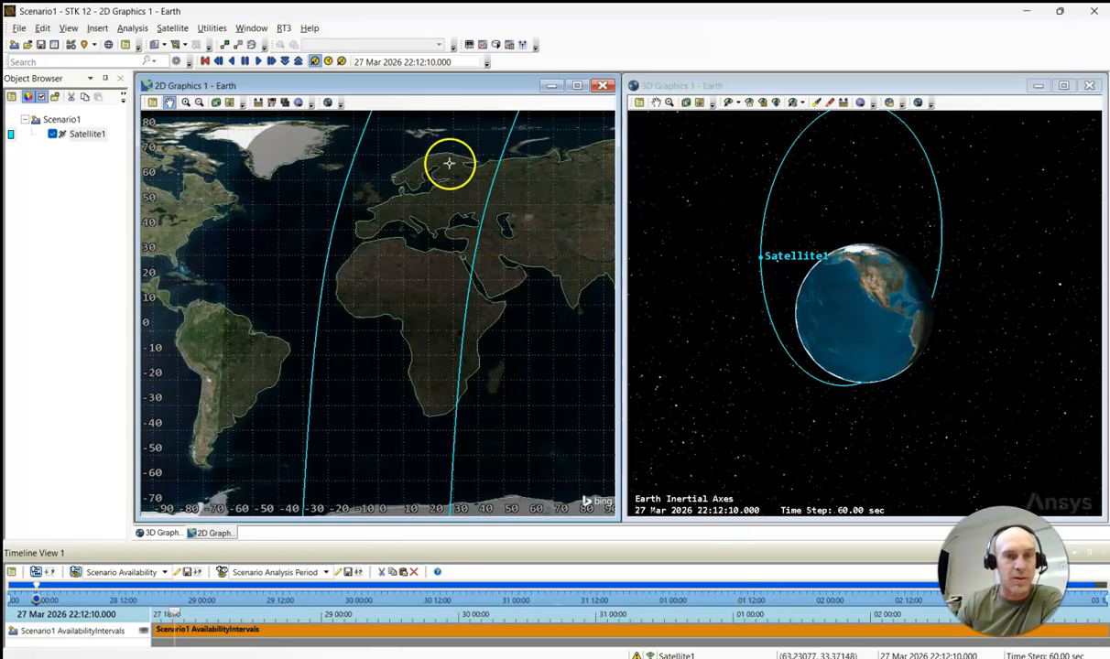
# Try different semimajor axis values for Satellite1's orbit, including 12578.1 km, finish by applying 15578.1 km, and close its properties.
pyautogui.rightClick(88, 137)
pyautogui.click(125, 148)
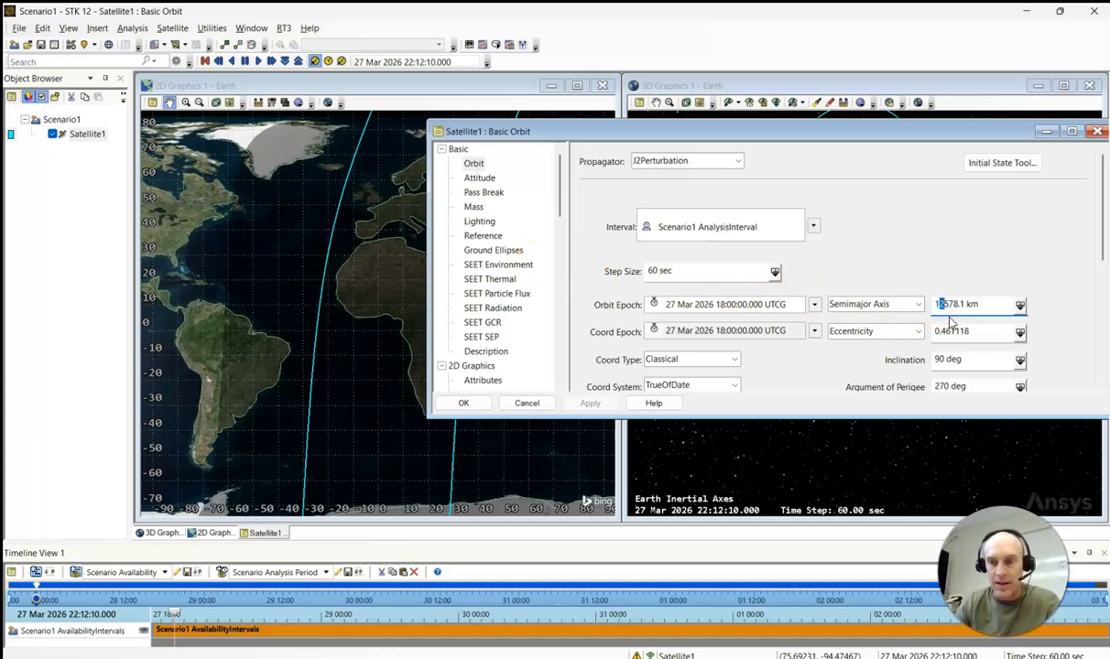
pyautogui.click(590, 403)
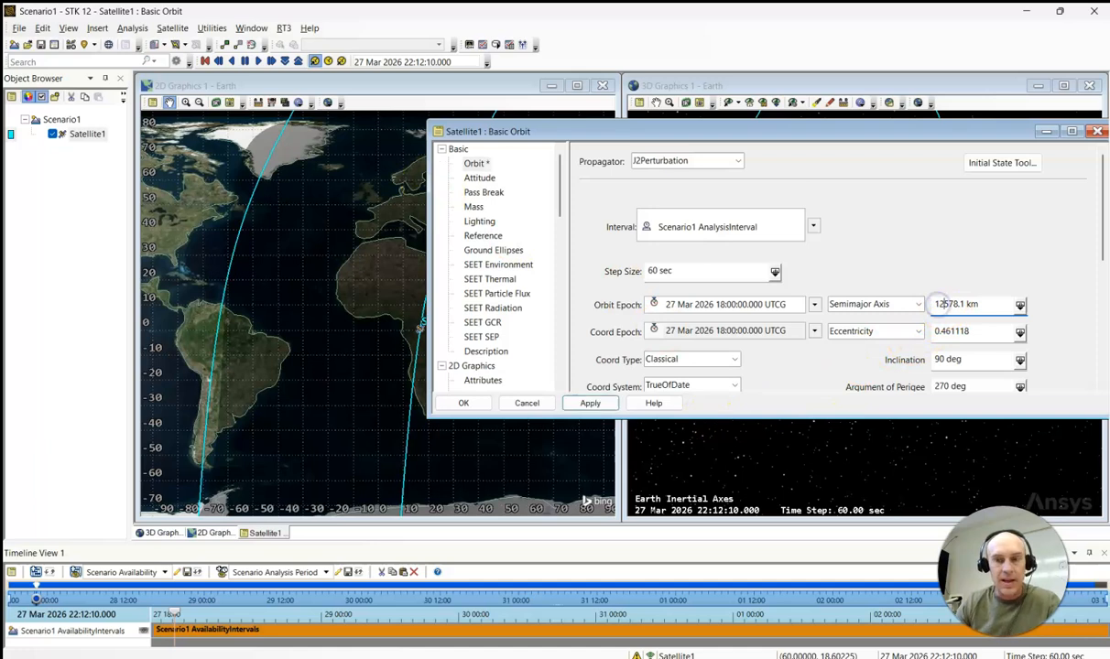
pyautogui.click(590, 403)
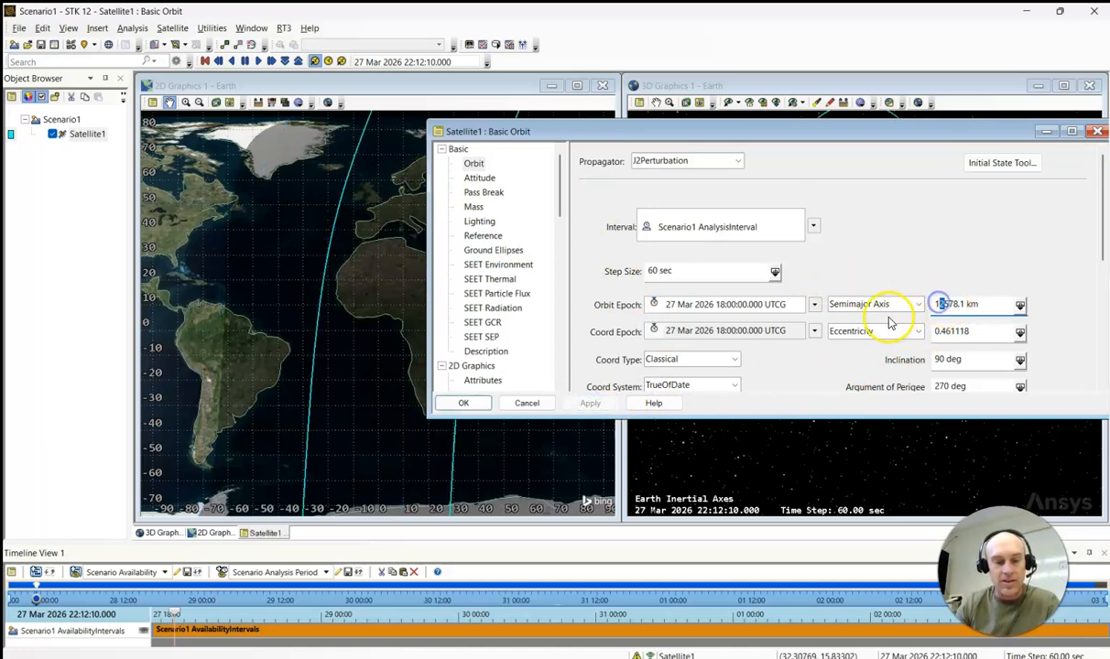
pyautogui.click(590, 403)
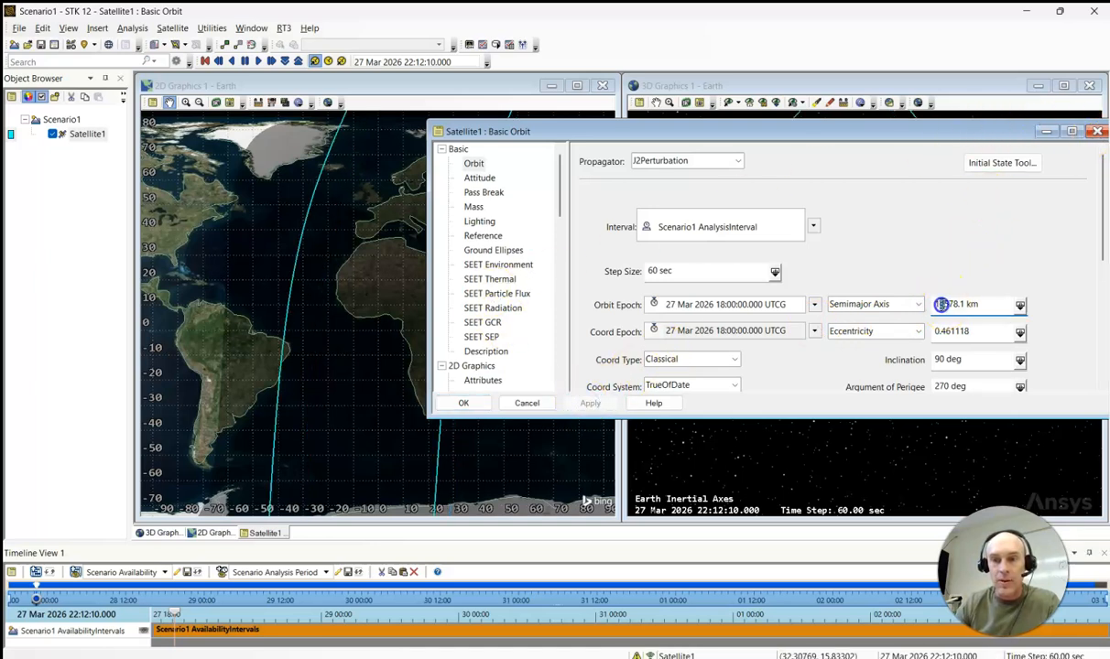
pyautogui.click(590, 404)
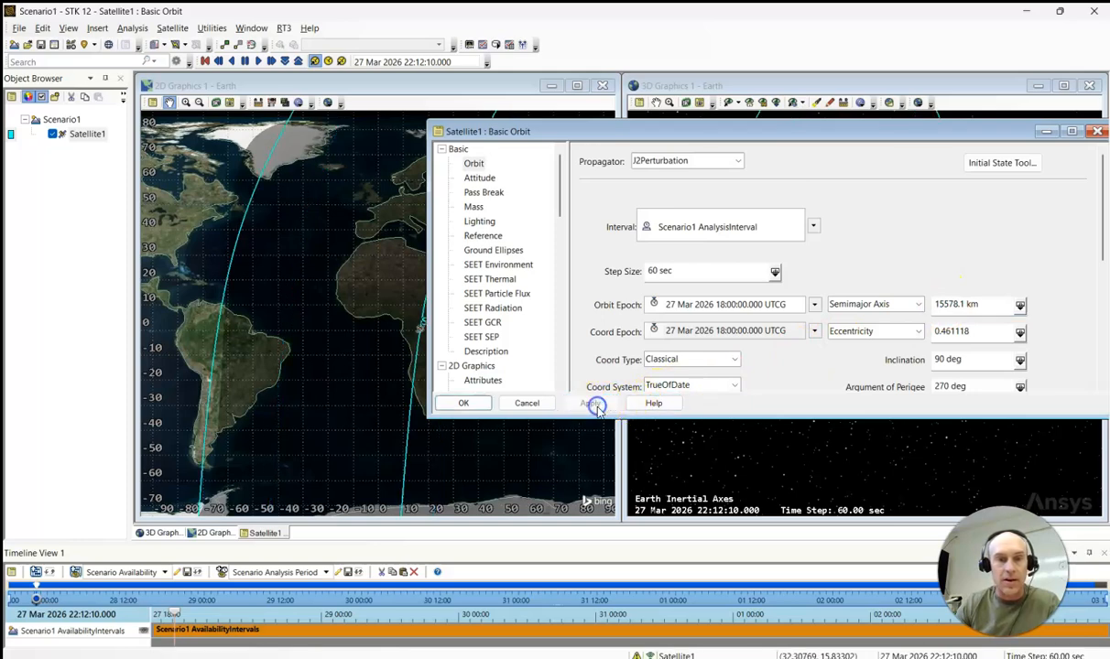
pyautogui.click(1097, 132)
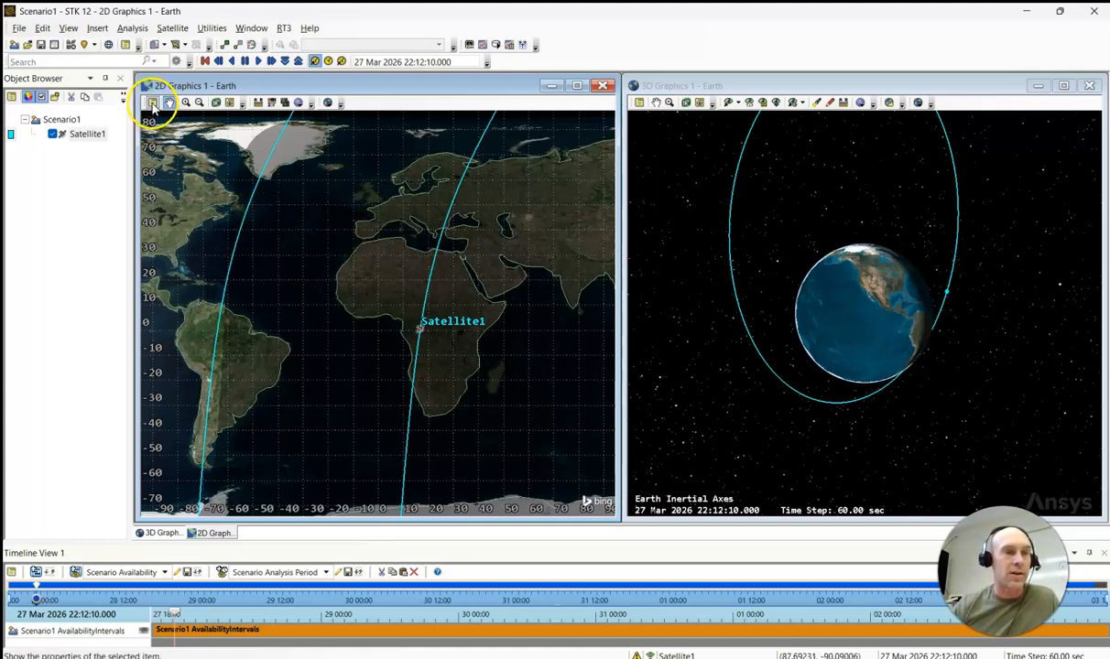
# Delete Satellite1 from Scenario1.
pyautogui.scroll(-3, 389, 275)
pyautogui.click(79, 136)
pyautogui.rightClick(79, 137)
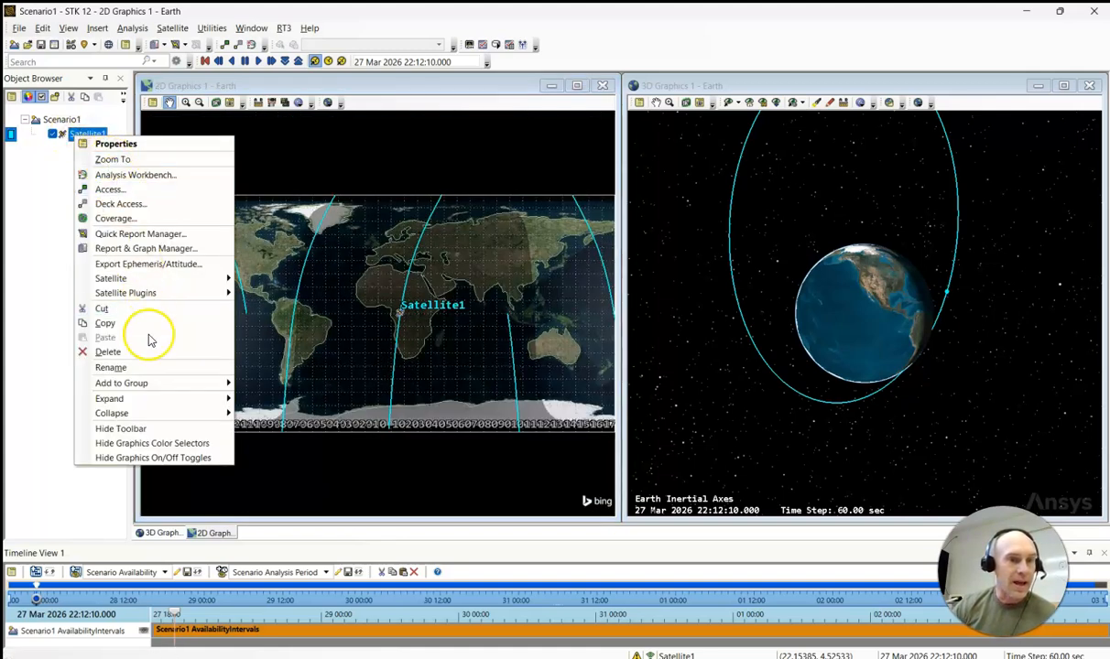
pyautogui.click(129, 353)
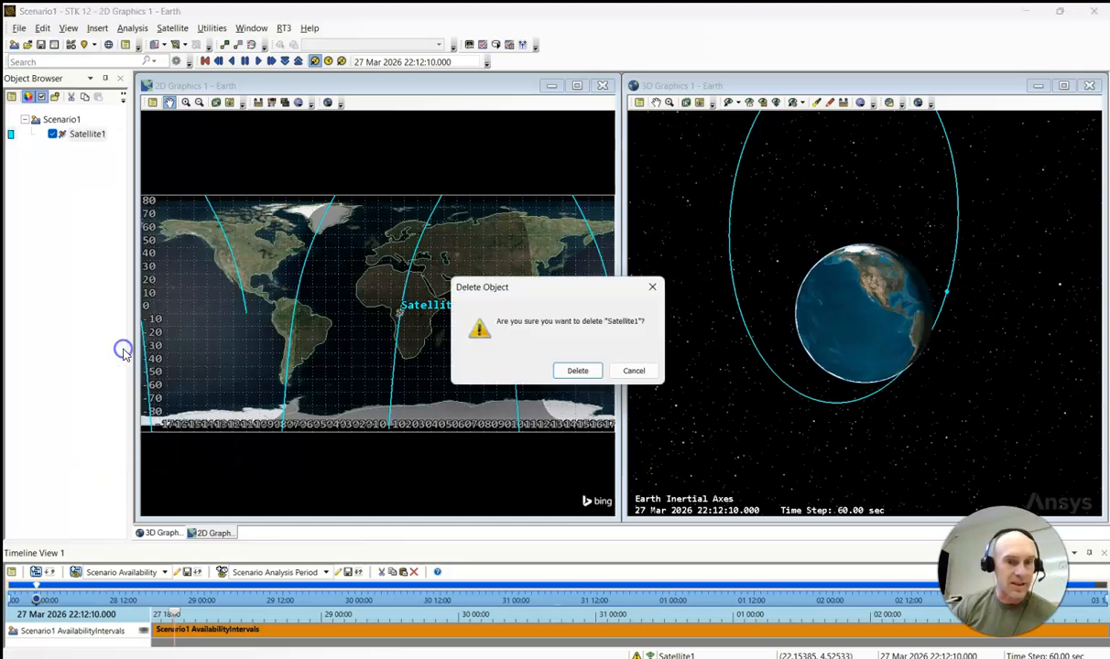
pyautogui.click(576, 371)
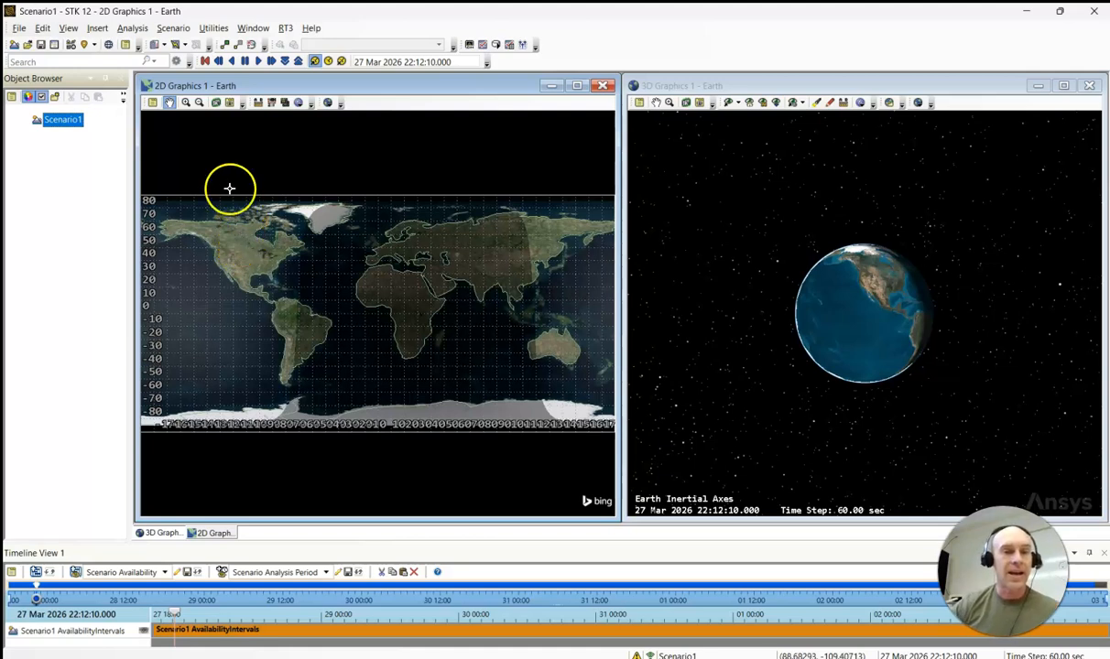
# Start inserting a new Place object with the Search by Address method.
pyautogui.click(98, 29)
pyautogui.click(108, 41)
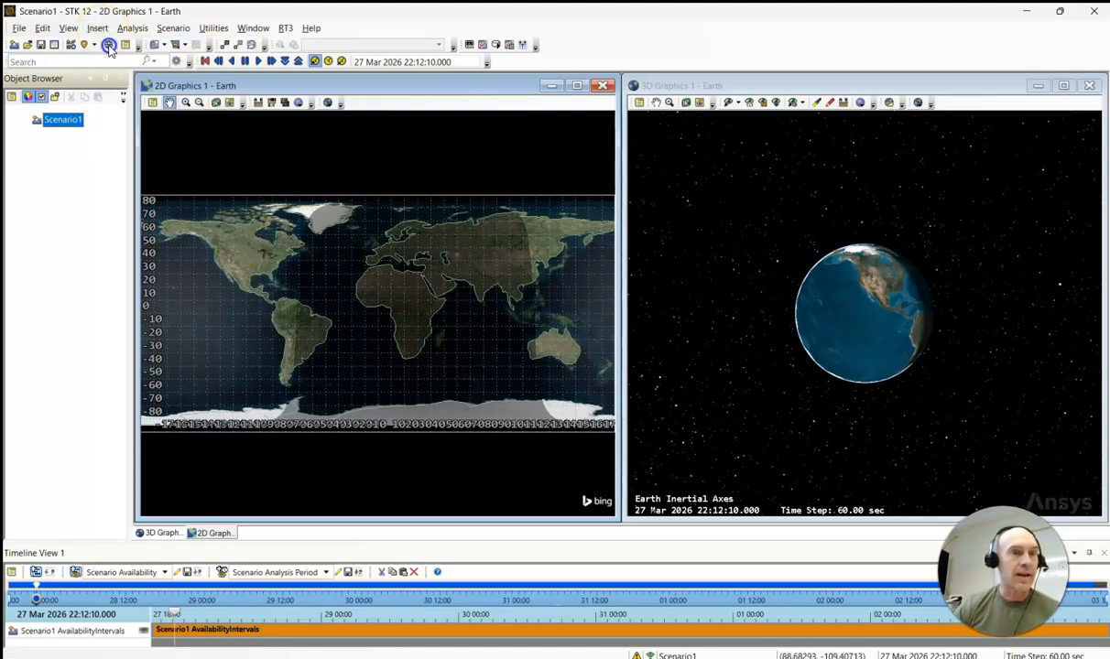
pyautogui.click(384, 295)
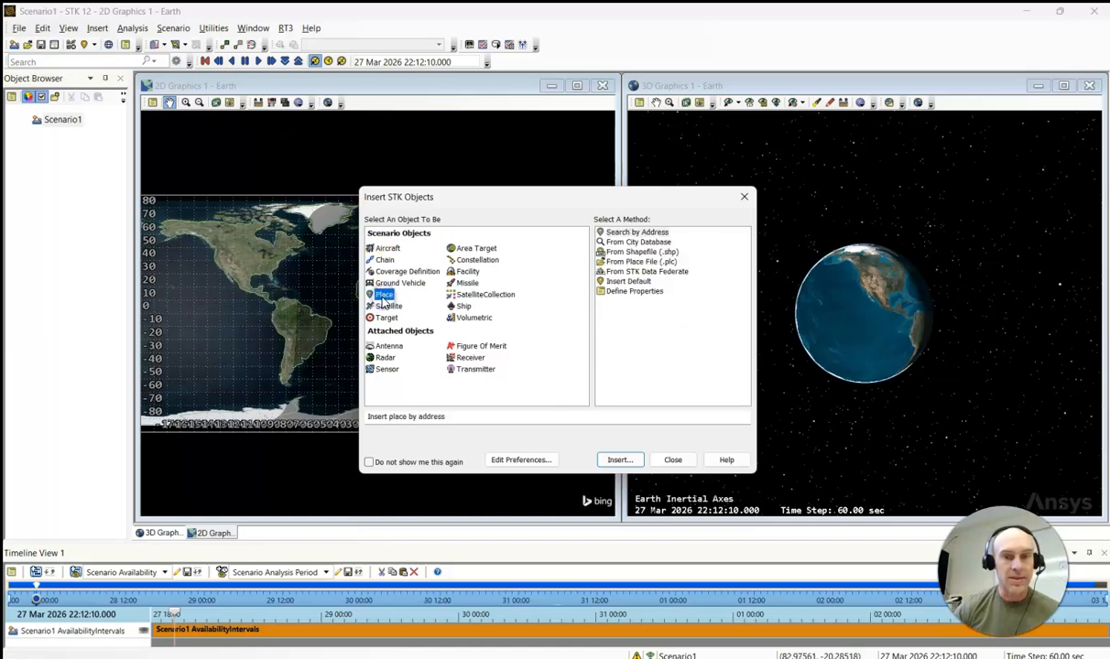
pyautogui.click(637, 233)
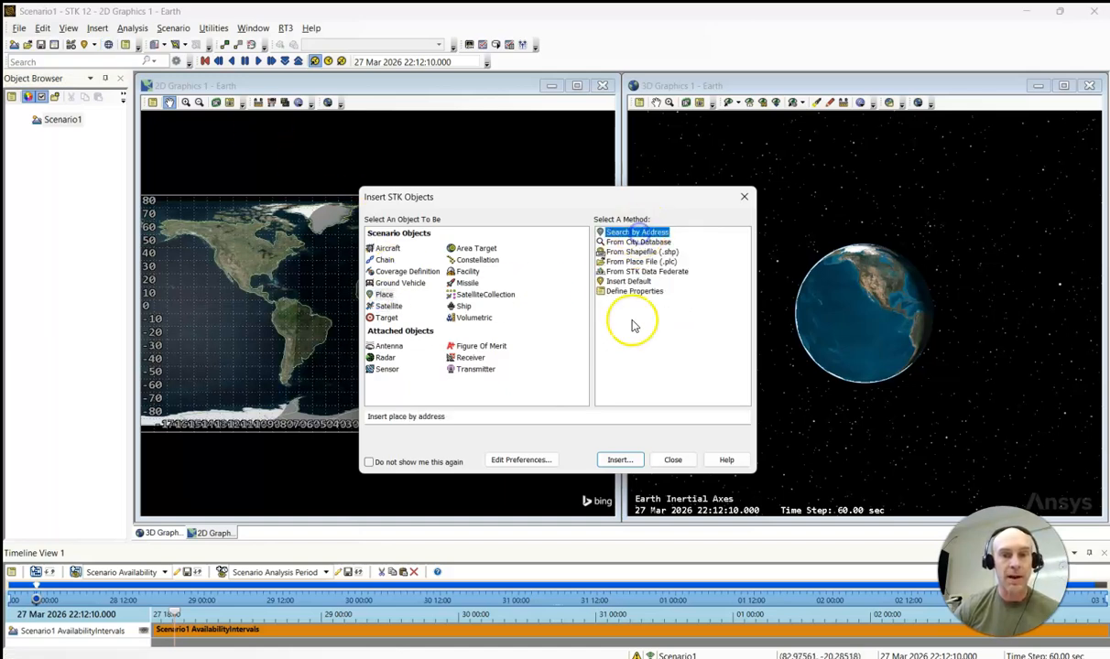
pyautogui.click(620, 460)
# Search by address for Quito and select Quito, Ecuador as the place.
pyautogui.click(35, 78)
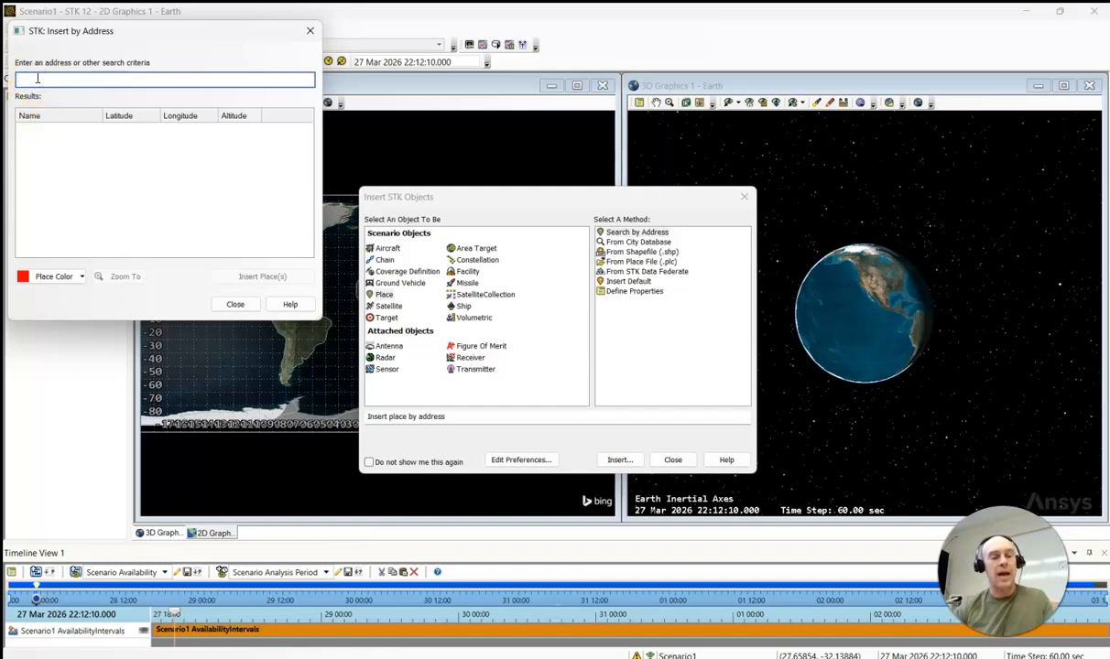
pyautogui.press('Return')
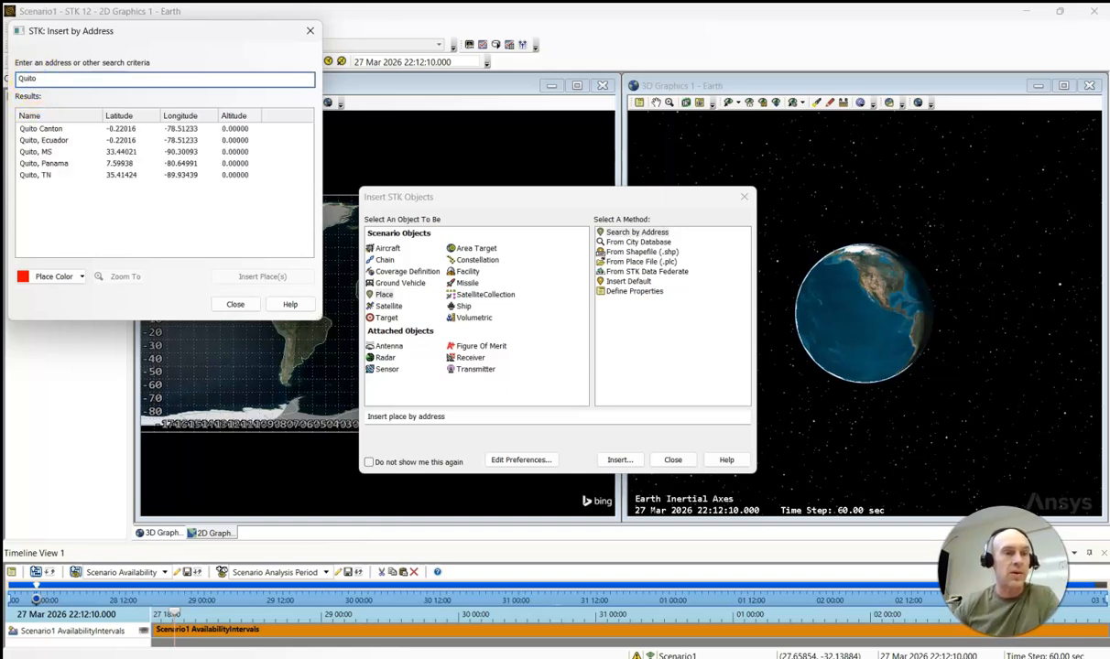
pyautogui.click(45, 139)
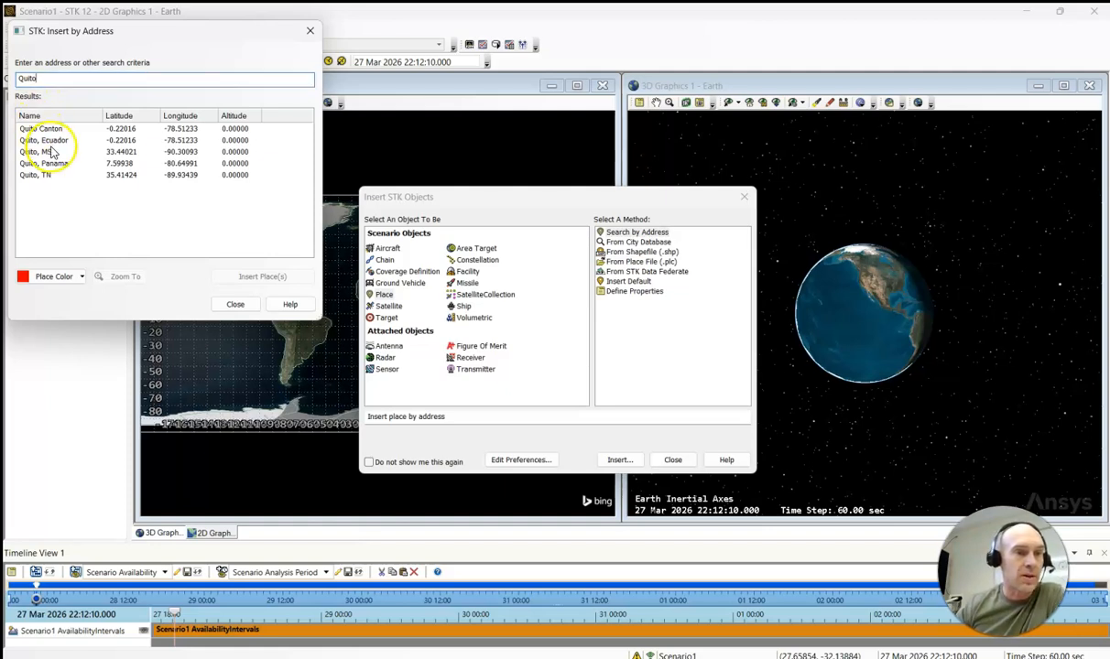